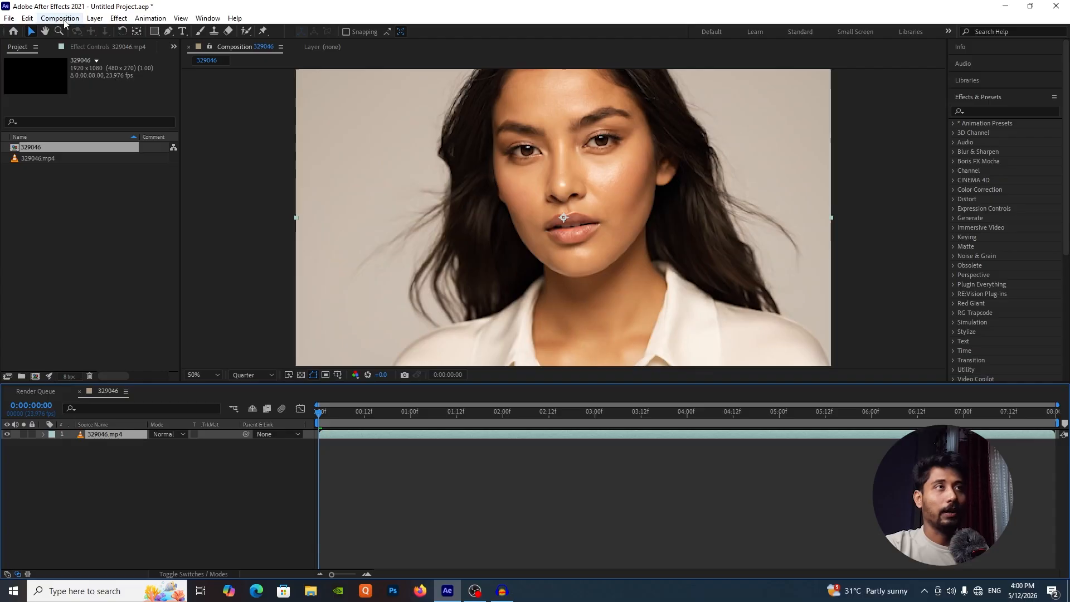
# Step: Check the frame size, frame rate and duration in the composition's settings without changing anything
pyautogui.click(63, 21)
pyautogui.click(105, 482)
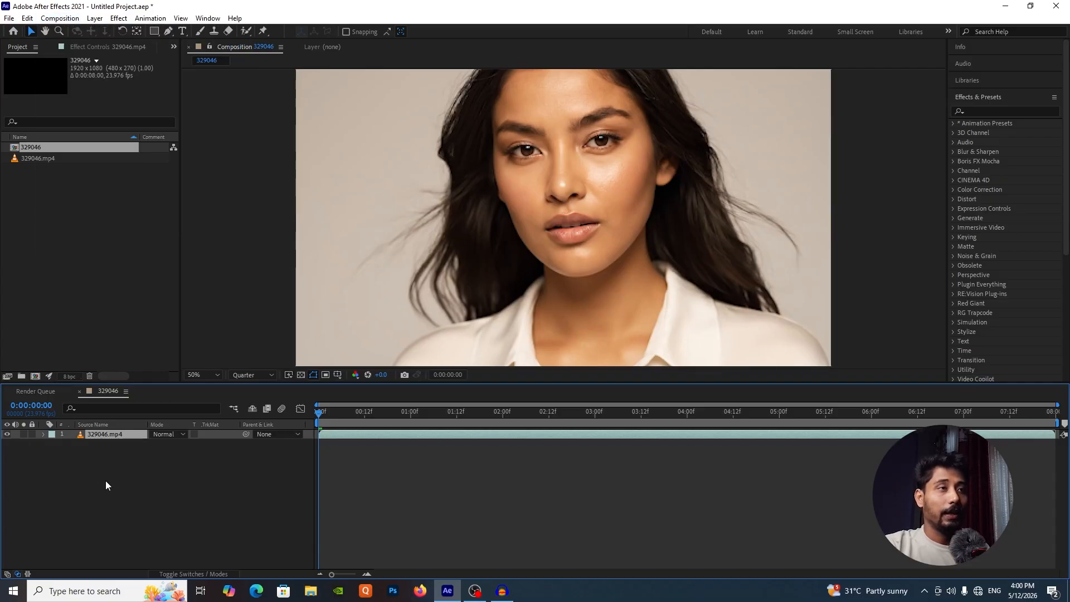
pyautogui.click(59, 18)
pyautogui.click(78, 45)
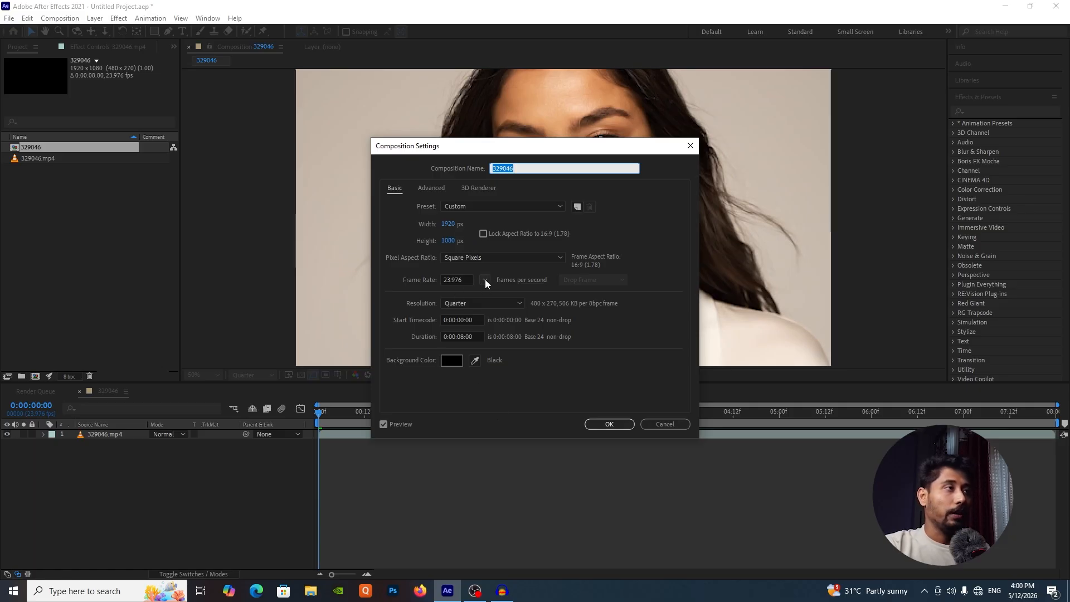
pyautogui.click(664, 425)
# Step: Rename the 329046.mp4 layer in the timeline as video
pyautogui.click(123, 435)
pyautogui.rightClick(123, 434)
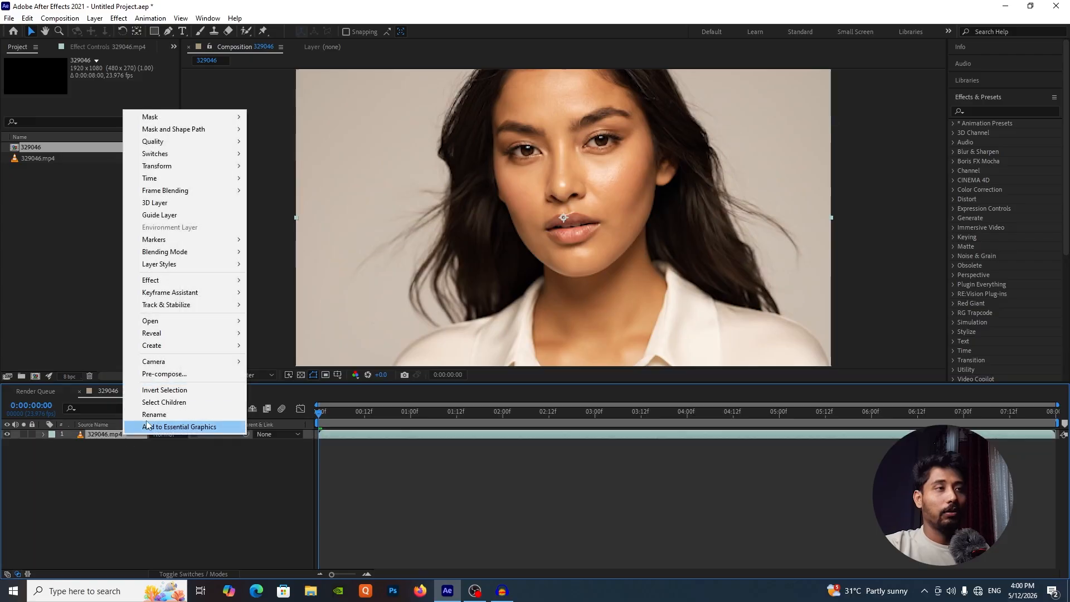
pyautogui.click(152, 414)
pyautogui.write('v')
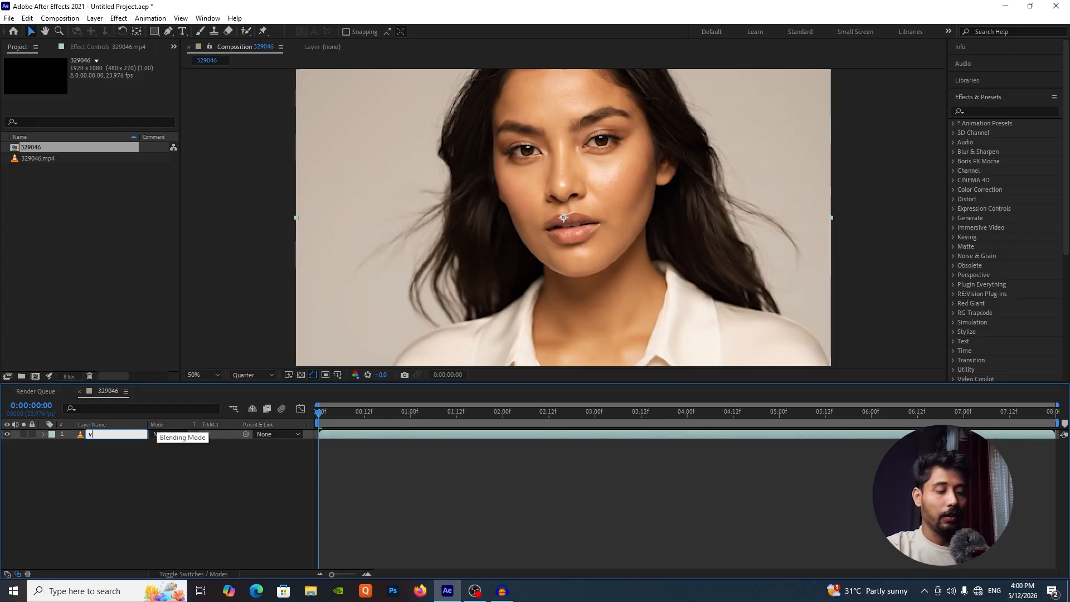
pyautogui.write('ideo')
pyautogui.press('Return')
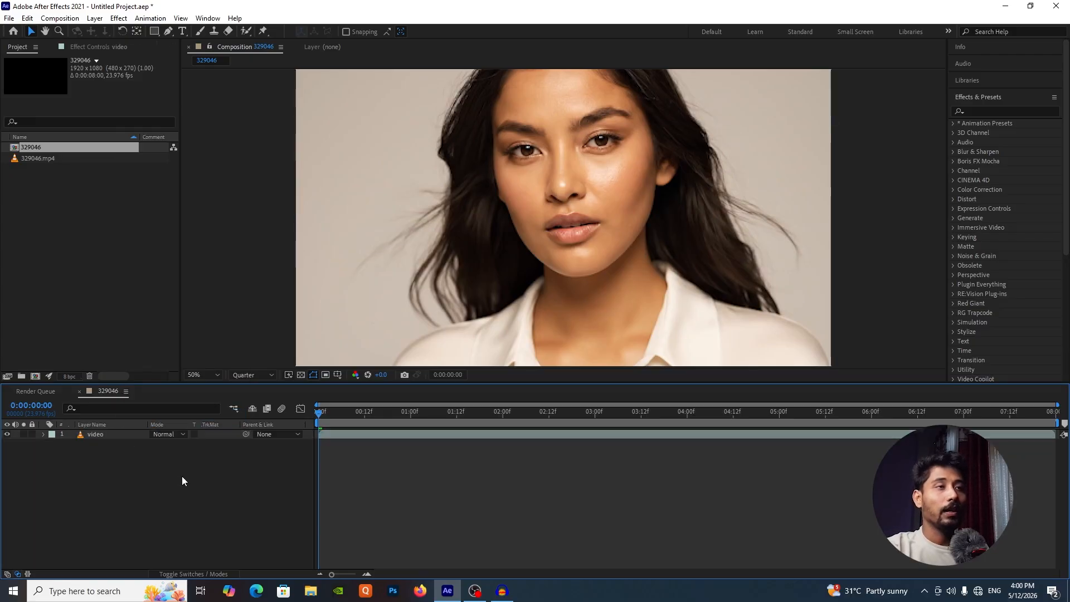
# Step: Create an adjustment layer above the video layer and rename it FX
pyautogui.rightClick(176, 476)
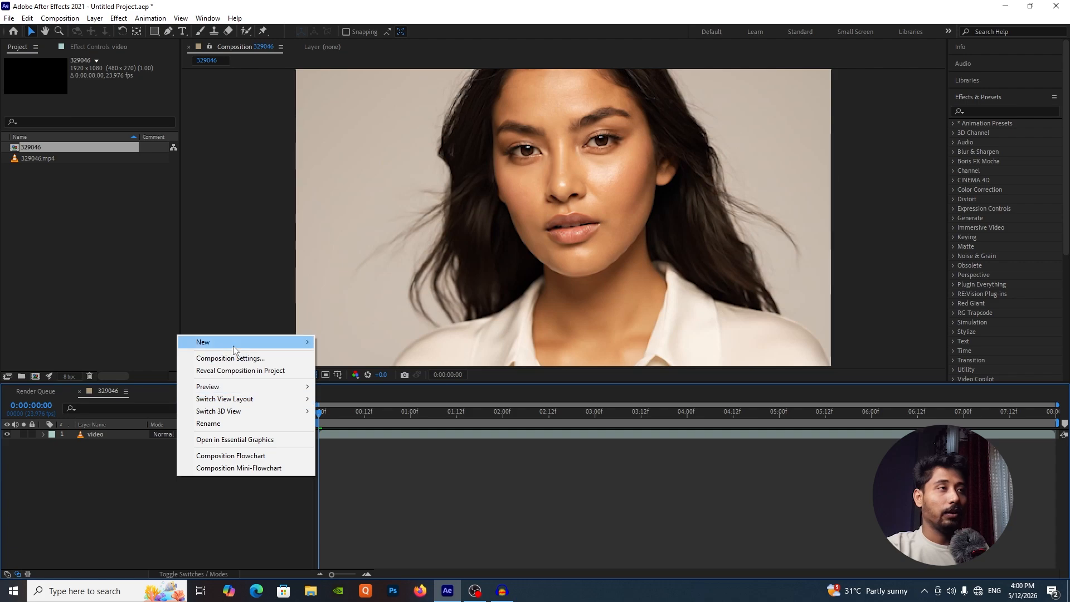
pyautogui.moveTo(223, 342)
pyautogui.click(355, 433)
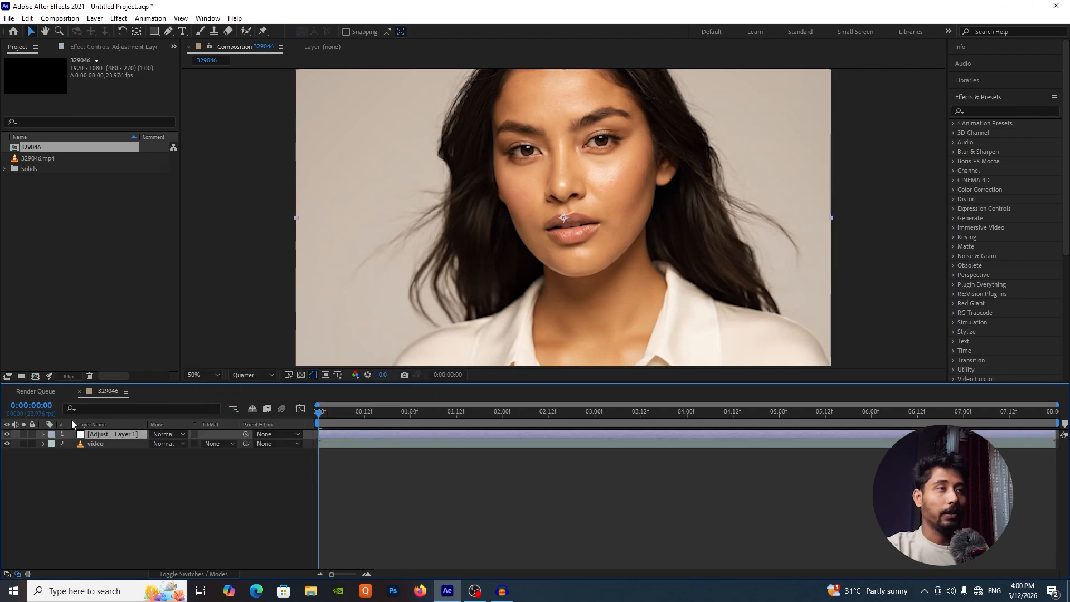
pyautogui.click(105, 467)
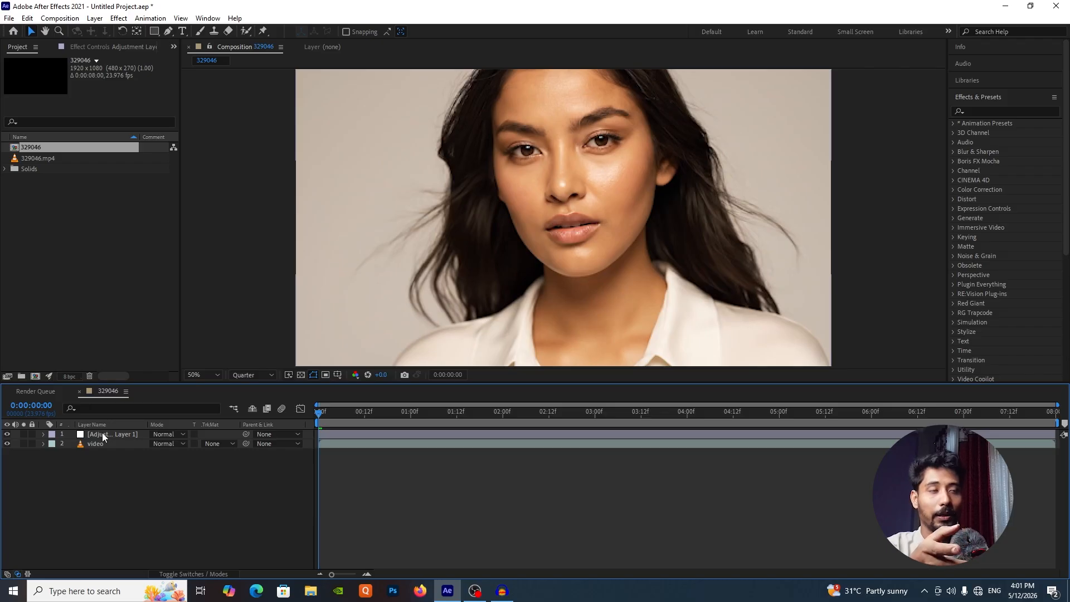
pyautogui.rightClick(109, 435)
pyautogui.click(140, 419)
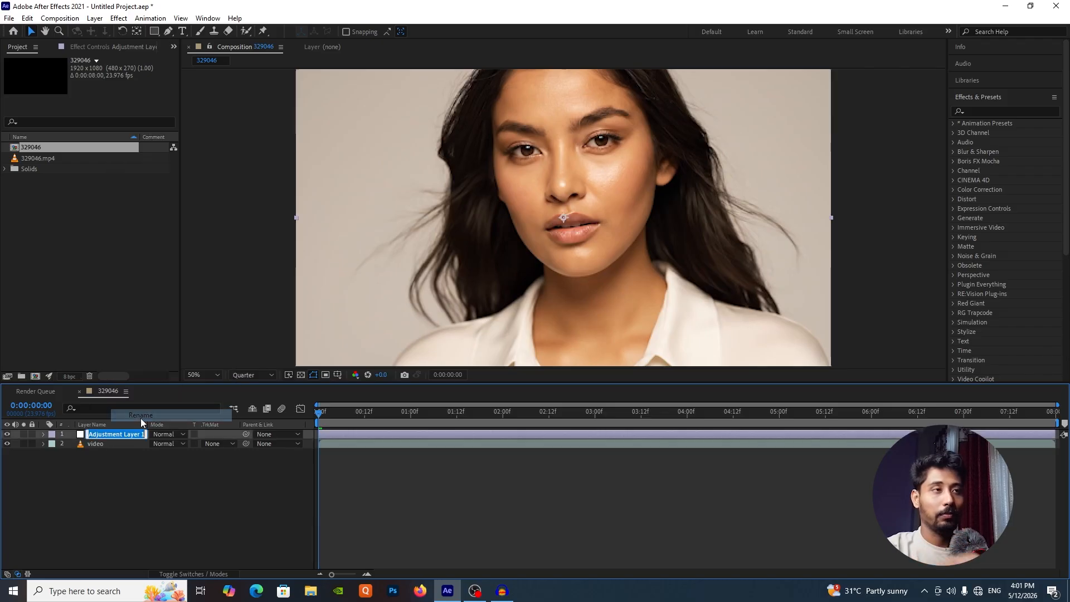
pyautogui.write('FX')
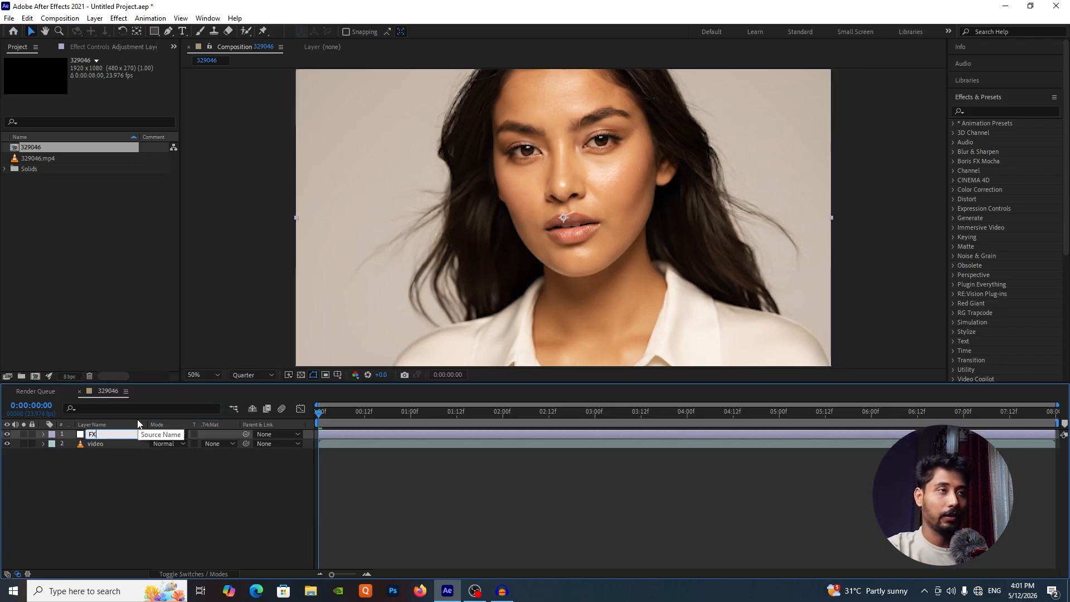
pyautogui.click(133, 483)
# Step: Find the Stylize Mosaic effect and apply it to the FX adjustment layer, with the preview refreshing
pyautogui.click(135, 434)
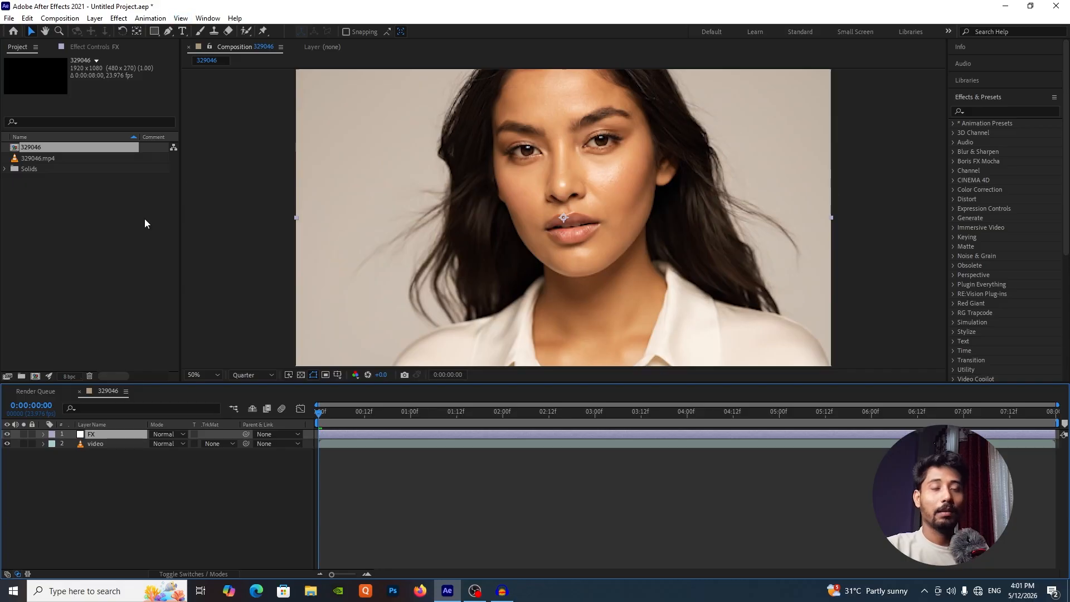
pyautogui.click(1001, 106)
pyautogui.write('mos')
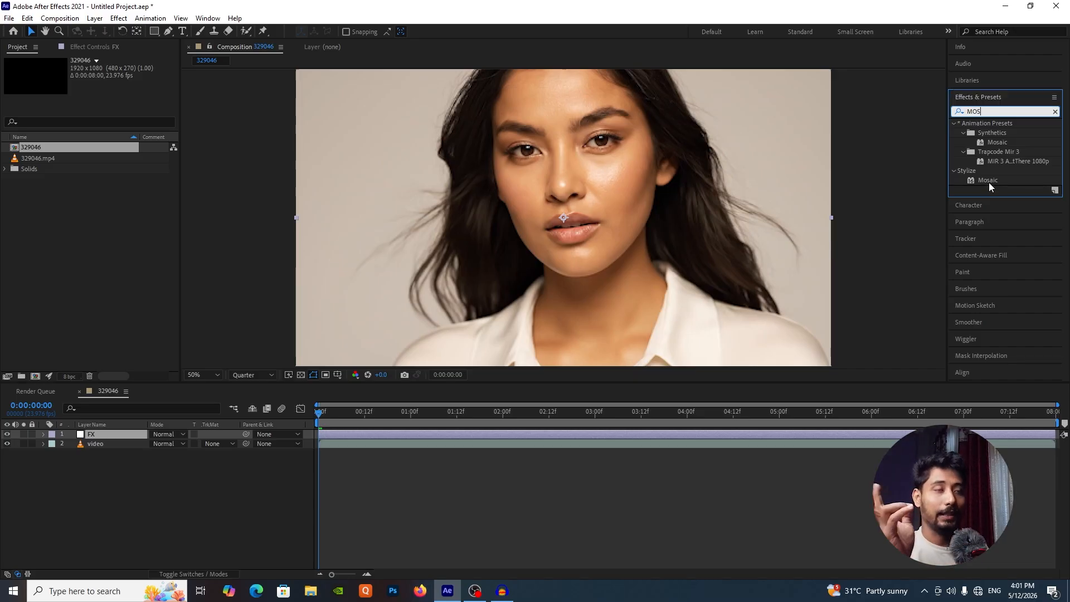
pyautogui.moveTo(989, 182); pyautogui.dragTo(144, 429)
pyautogui.press('capslock')
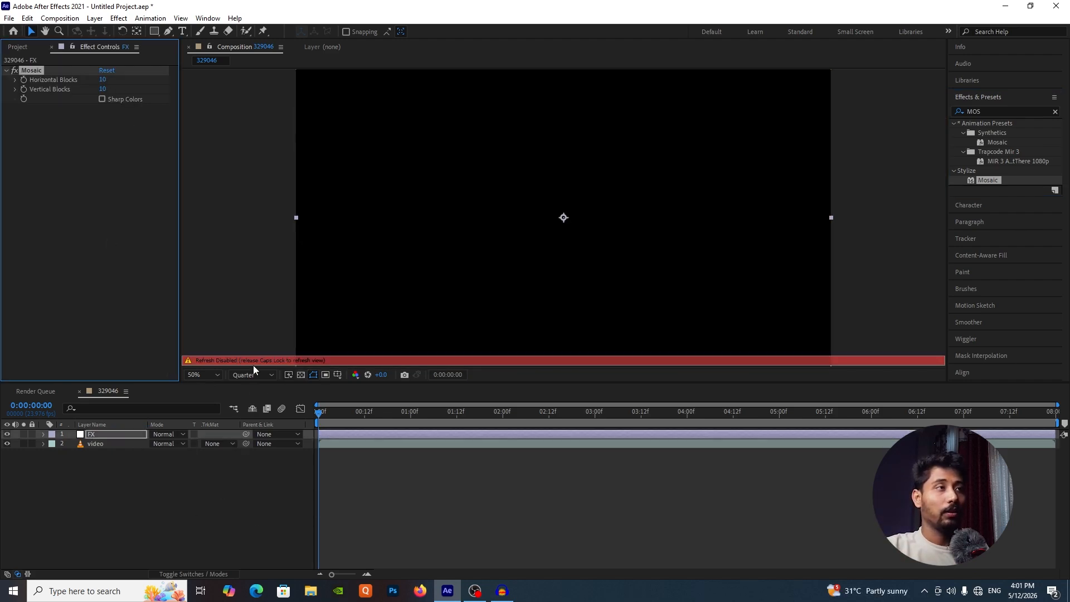
pyautogui.press('capslock')
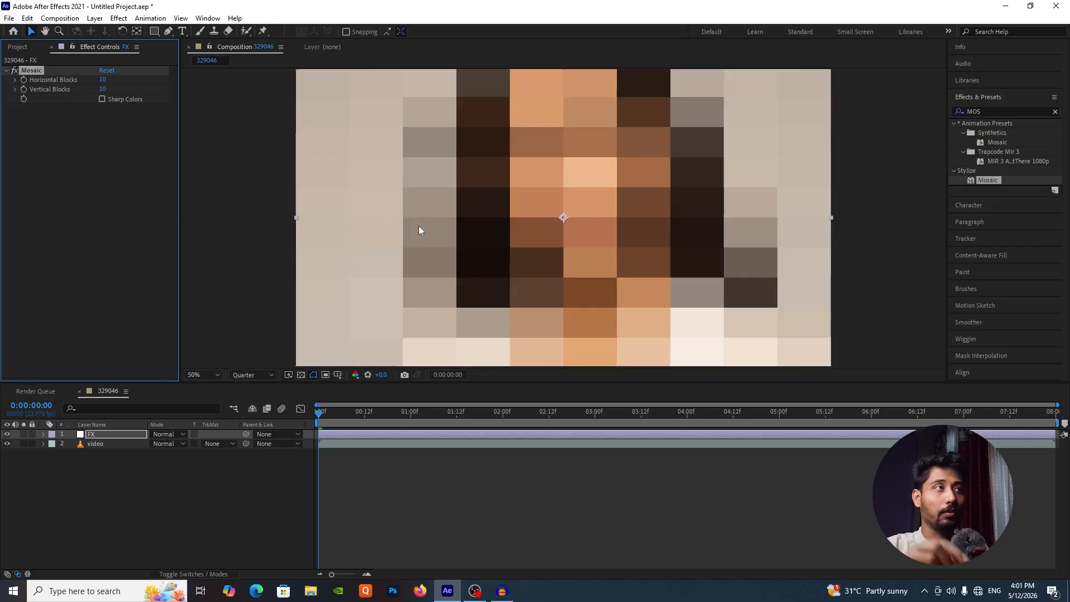
# Step: Set Mosaic's horizontal blocks to 96 (1920/20) and vertical blocks to 54 (1080/20), then collapse the effect's settings
pyautogui.click(104, 81)
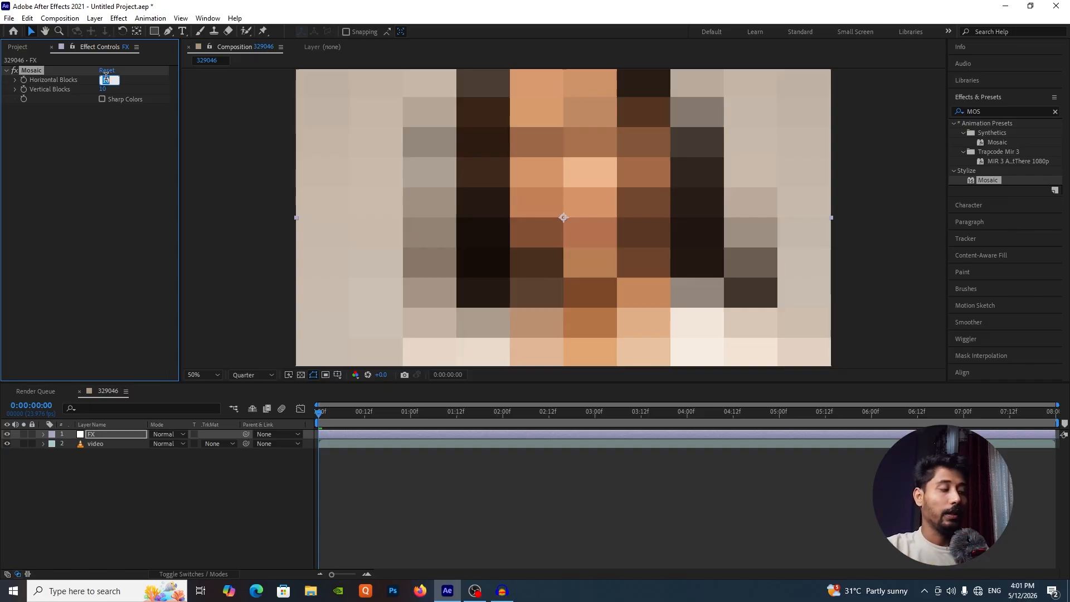
pyautogui.write('1')
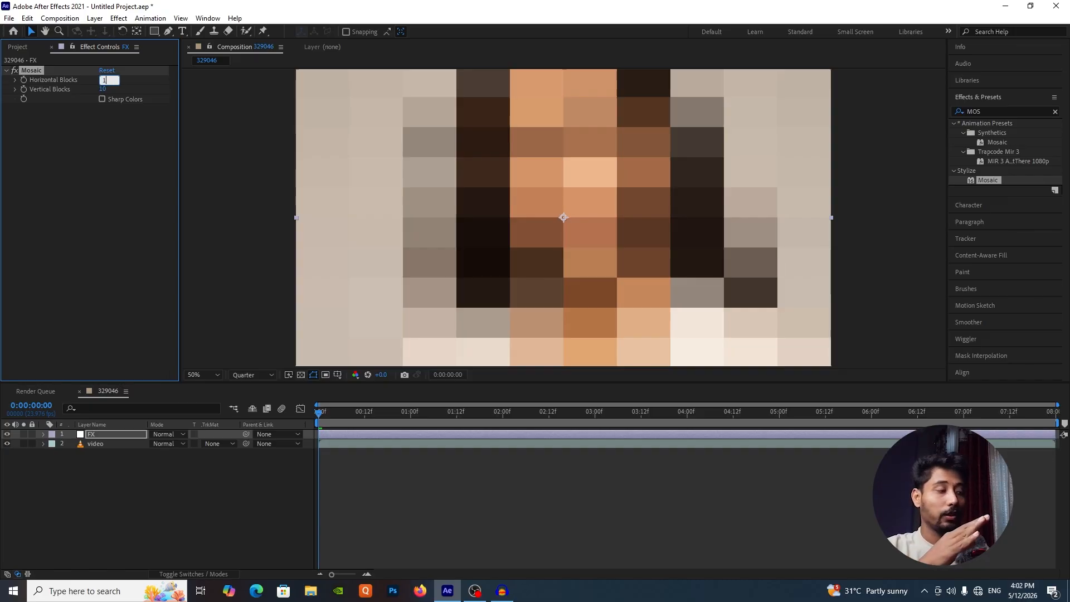
pyautogui.write('920')
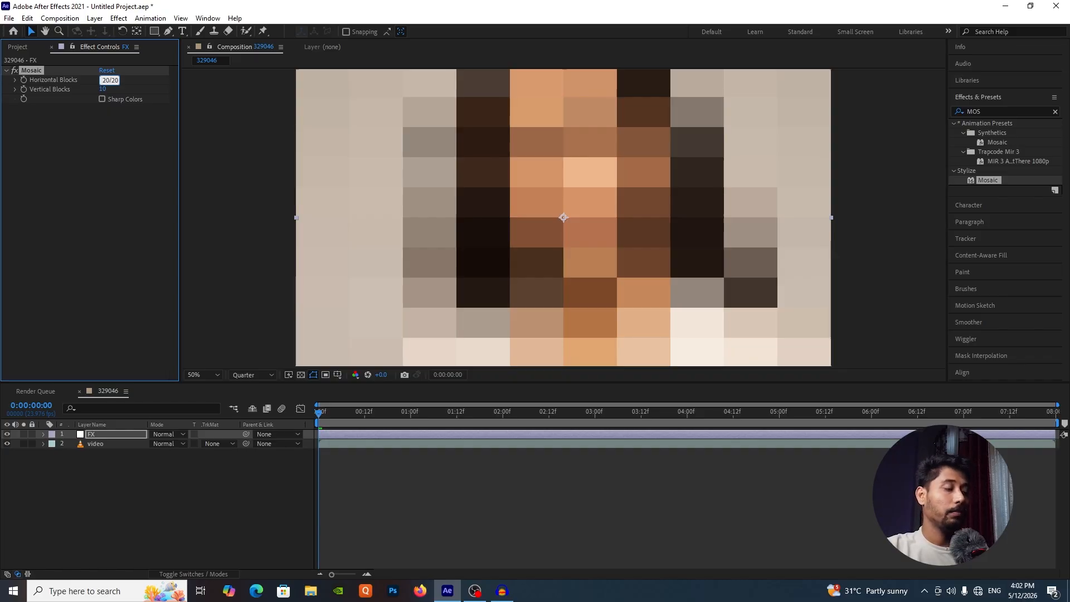
pyautogui.press('Return')
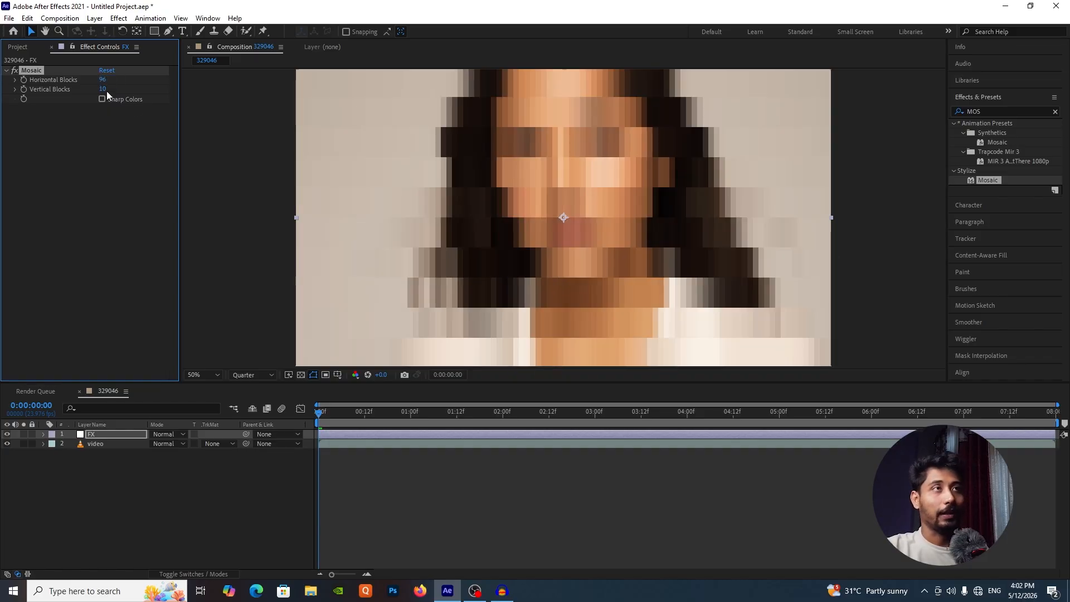
pyautogui.click(102, 88)
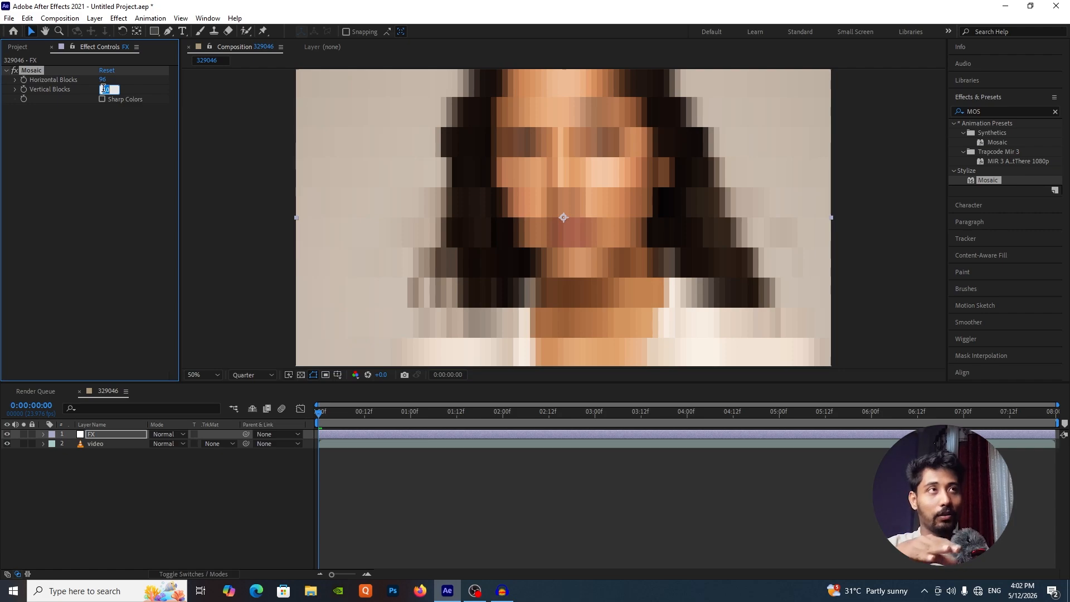
pyautogui.write('1')
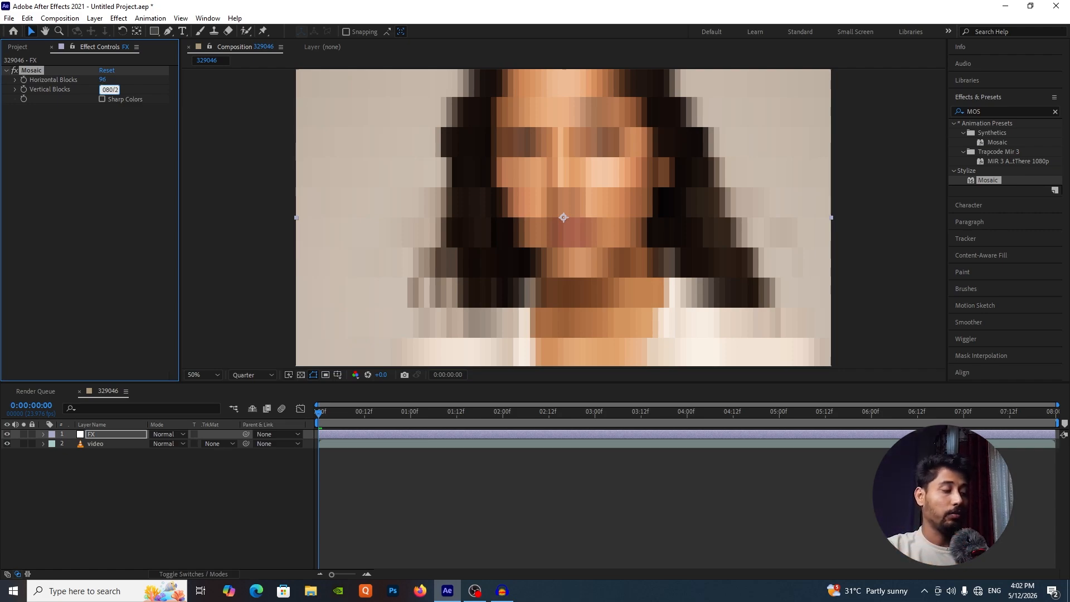
pyautogui.press('Return')
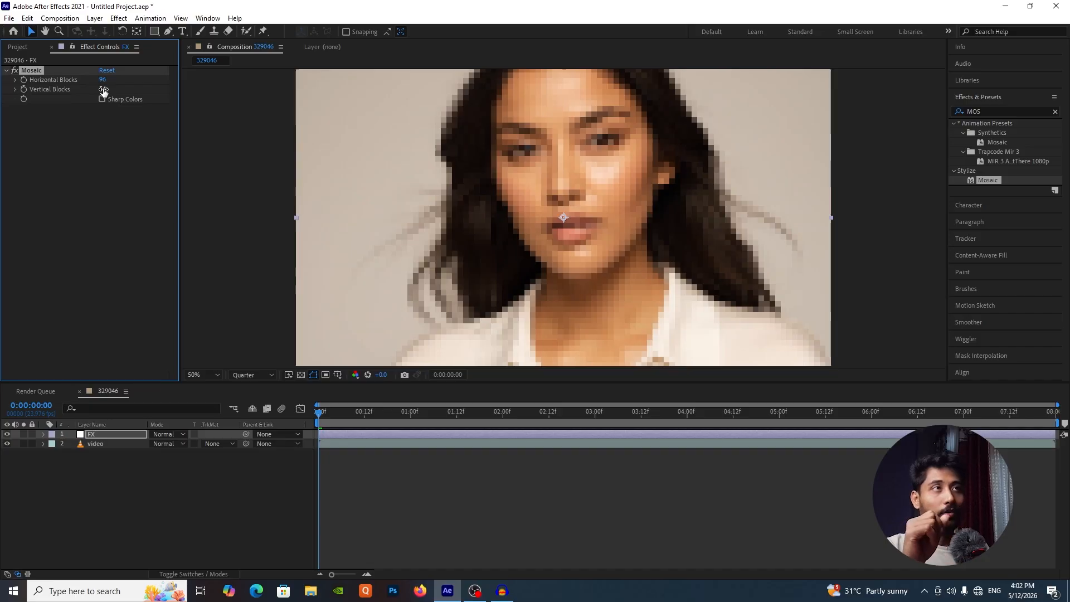
pyautogui.click(165, 520)
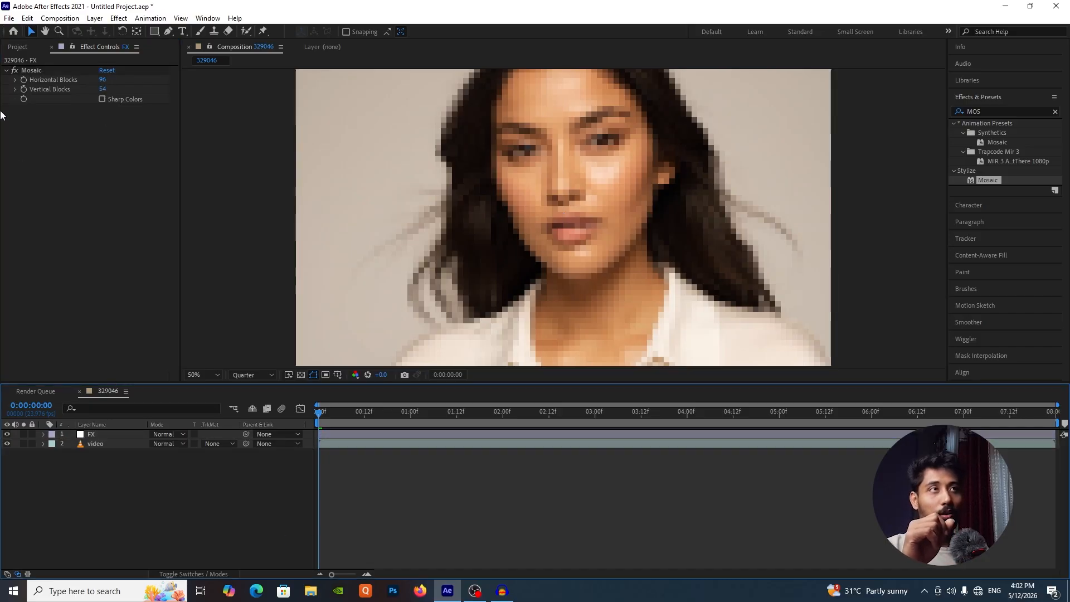
pyautogui.click(8, 71)
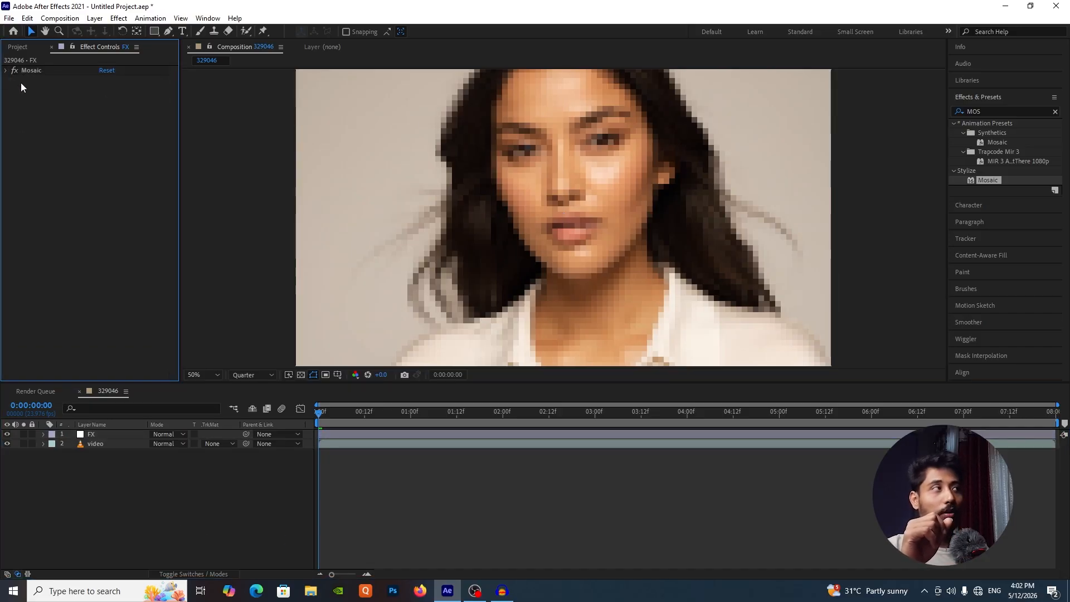
# Step: Find the Stylize Threshold effect and apply it to the FX layer below Mosaic
pyautogui.click(988, 107)
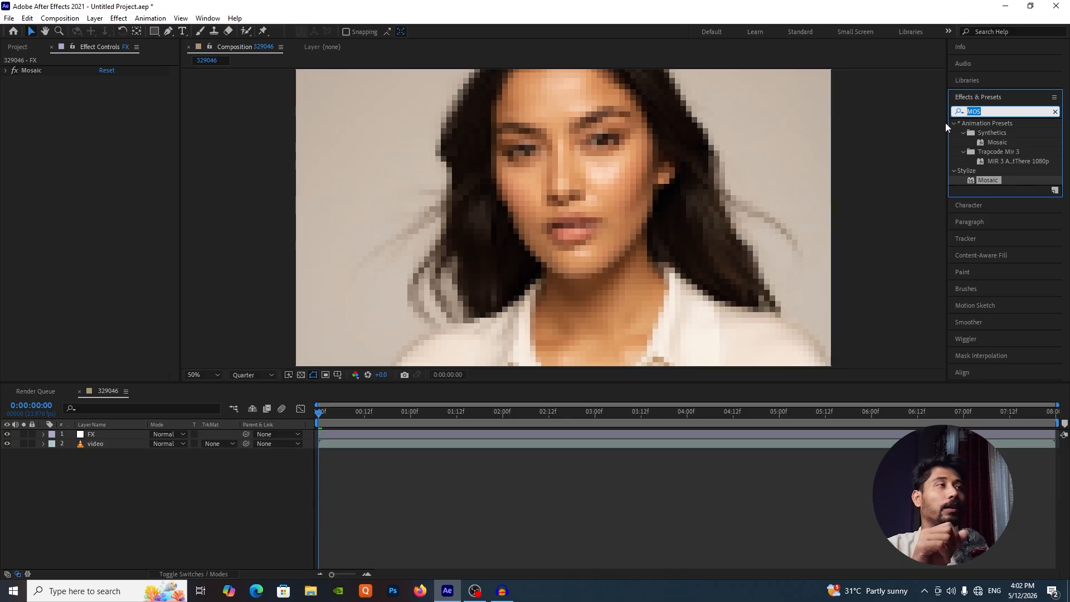
pyautogui.write('t')
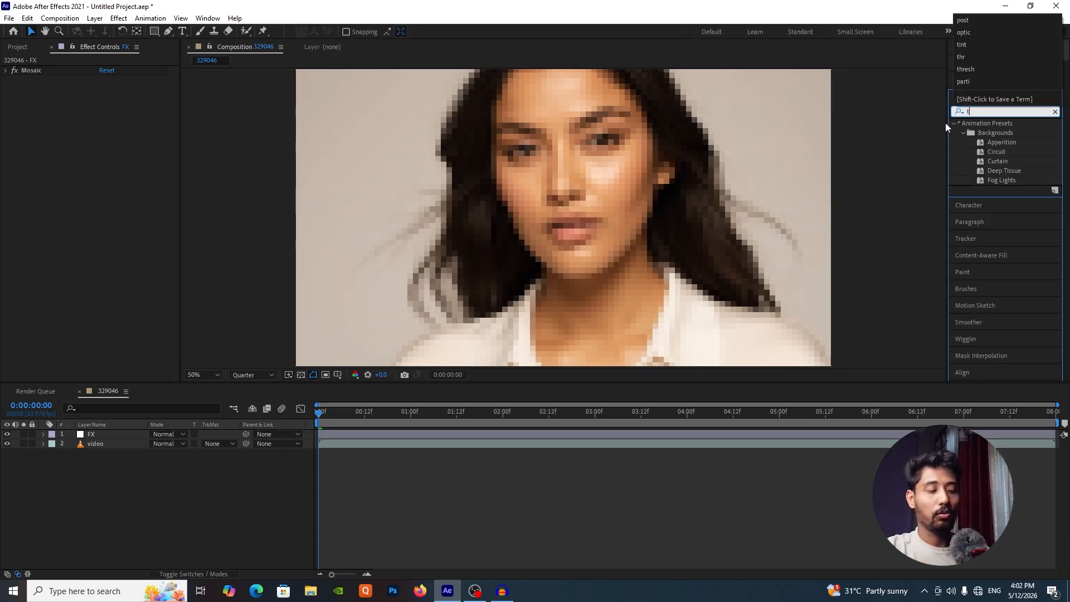
pyautogui.write('hr')
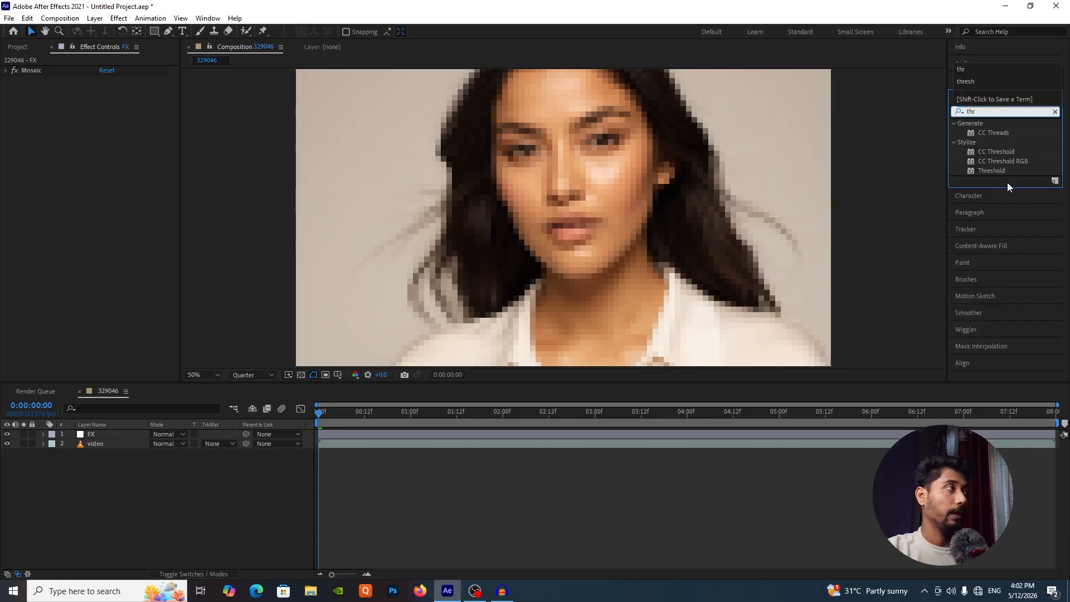
pyautogui.moveTo(997, 171); pyautogui.dragTo(98, 436)
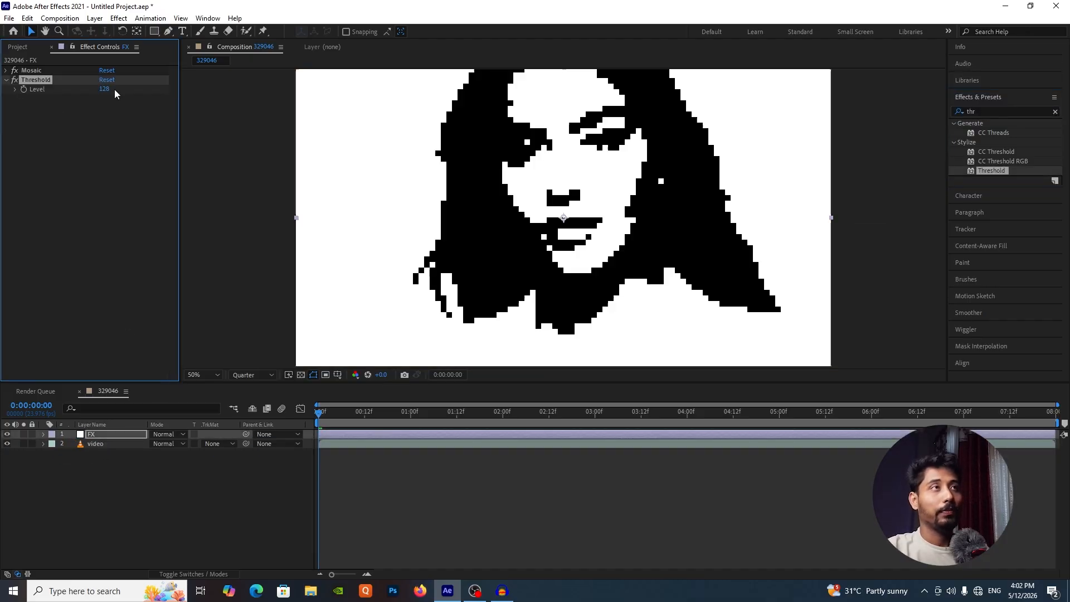
# Step: Set the Threshold effect's Level to 110
pyautogui.moveTo(110, 94)
pyautogui.mouseDown()
pyautogui.moveTo(90, 92)
pyautogui.moveTo(104, 93)
pyautogui.mouseUp()
pyautogui.click(105, 90)
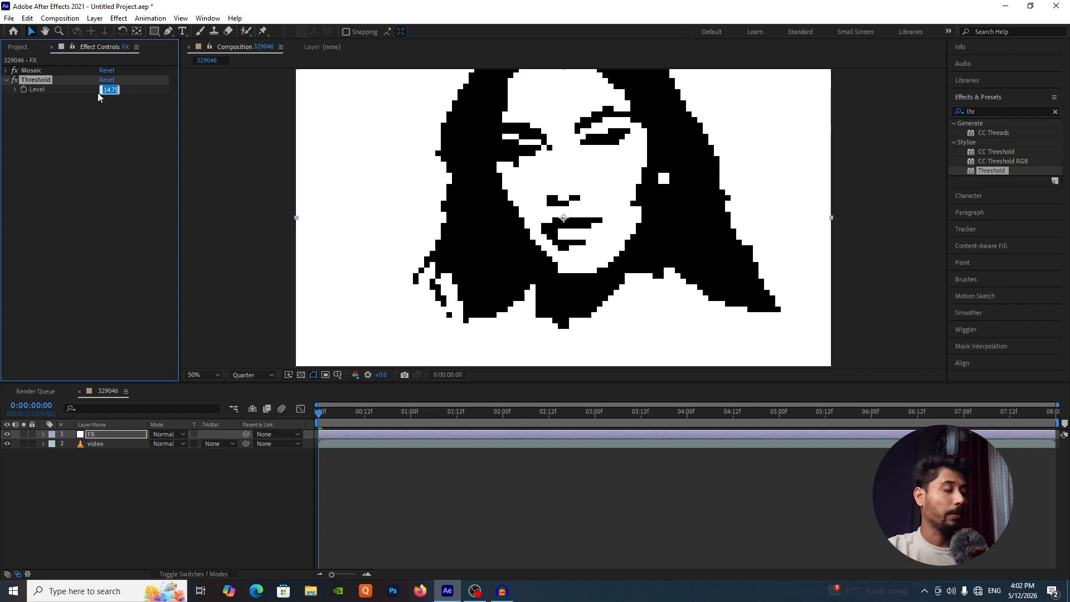
pyautogui.write('110')
pyautogui.press('Return')
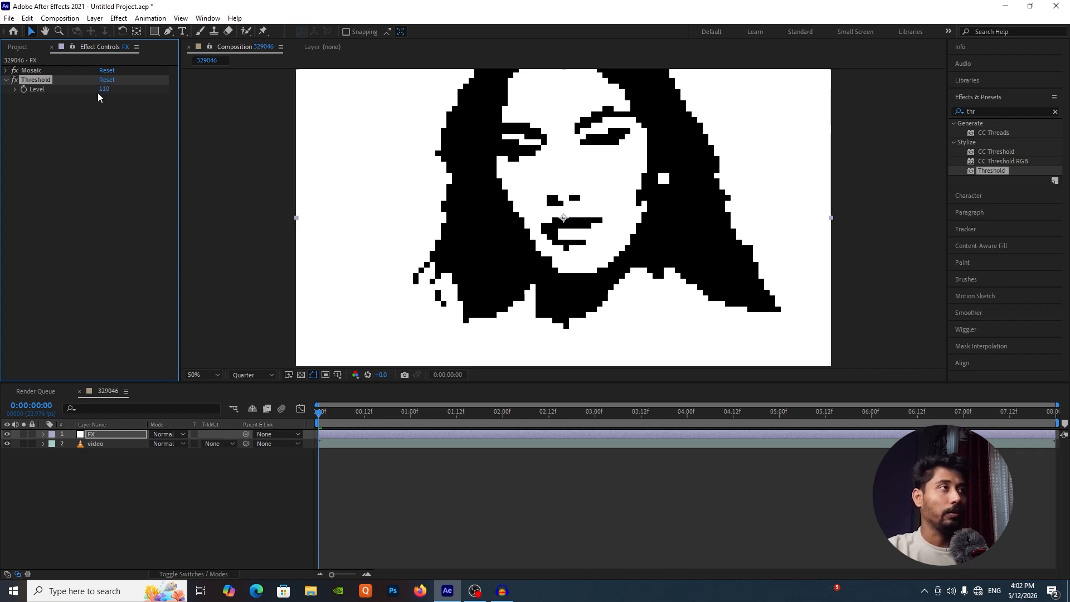
pyautogui.click(118, 493)
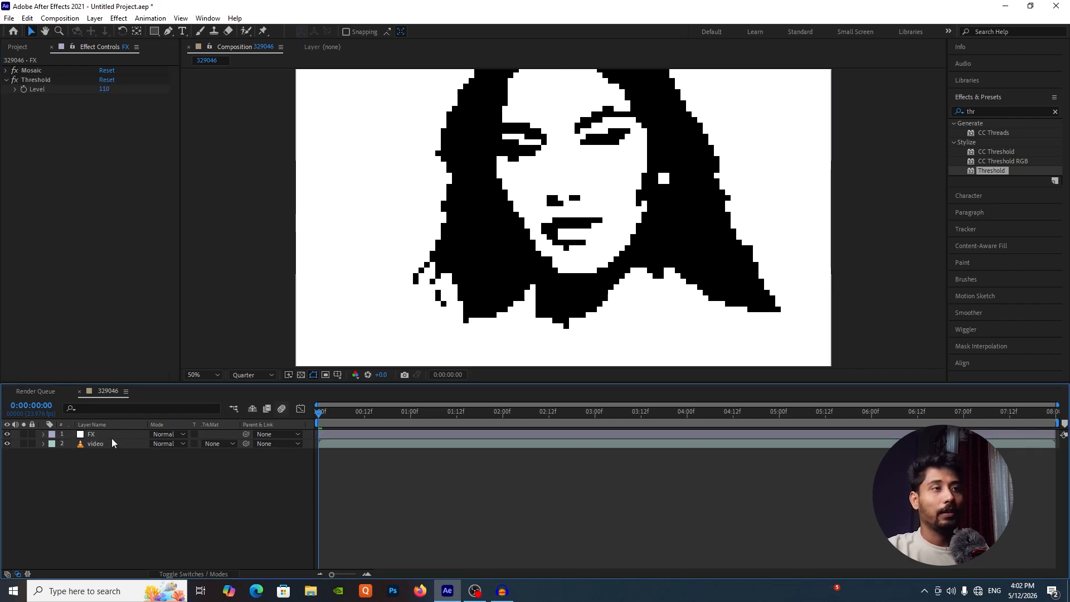
# Step: Find the Color Correction Tint effect and apply it to the FX layer below Threshold
pyautogui.click(113, 434)
pyautogui.click(972, 111)
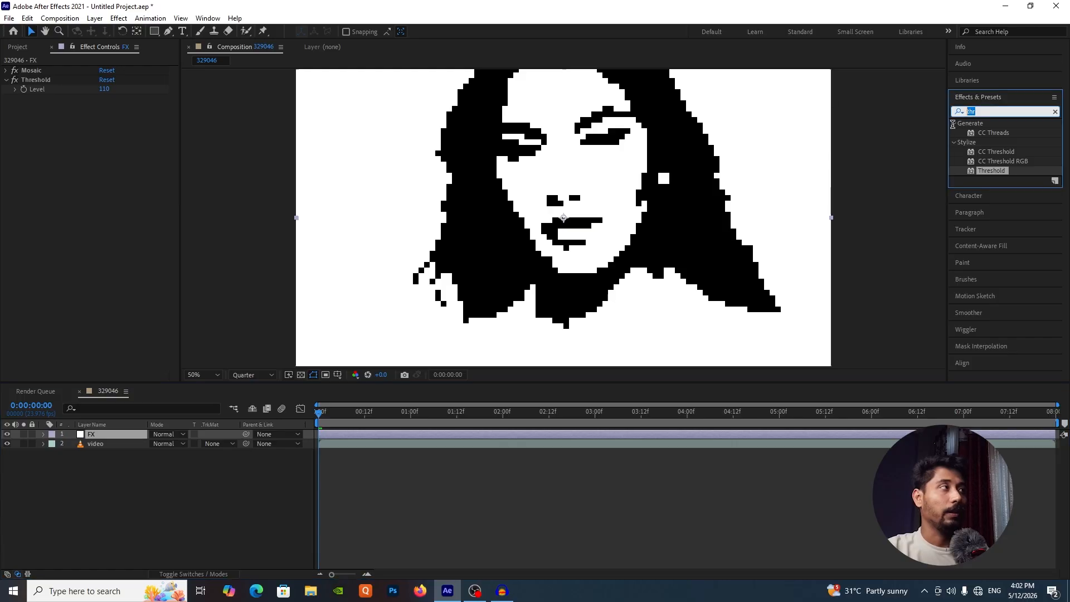
pyautogui.write('t')
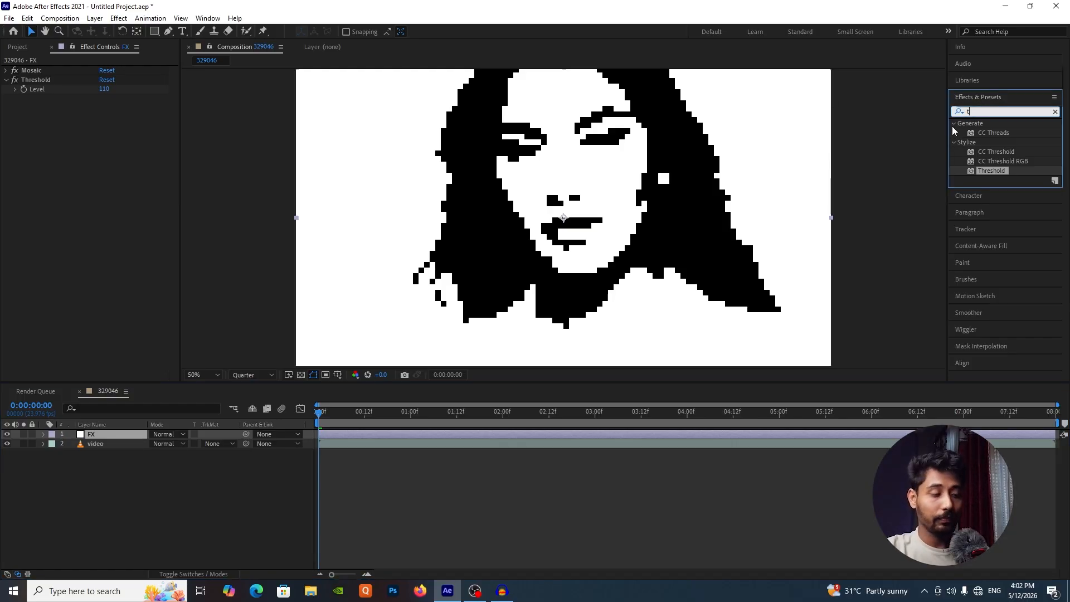
pyautogui.write('int')
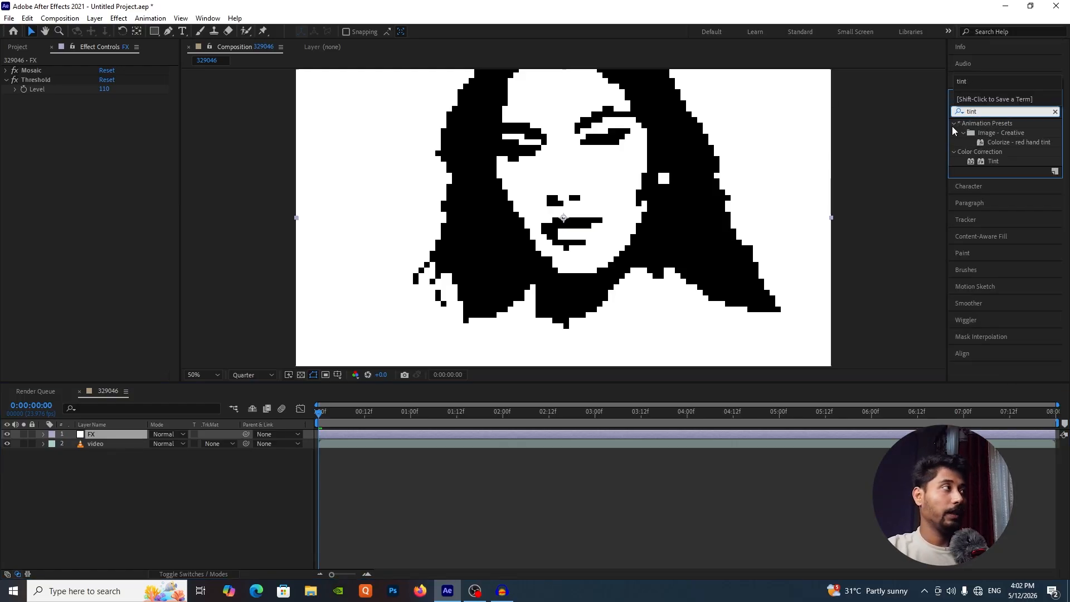
pyautogui.moveTo(994, 165); pyautogui.dragTo(131, 438)
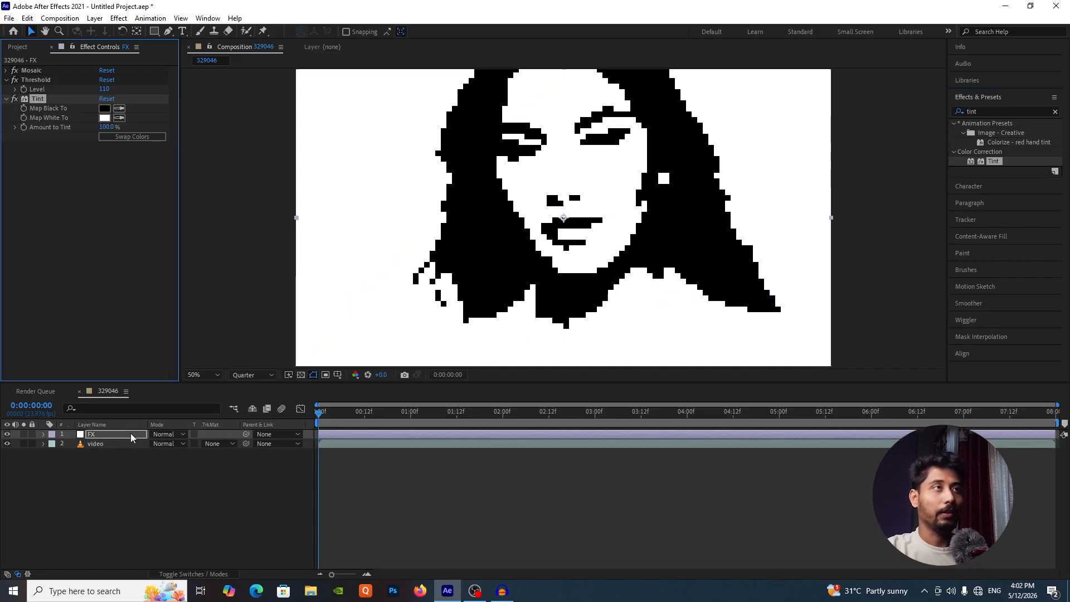
# Step: Set the Tint effect's Map Black To colour to dark navy blue (#212240)
pyautogui.click(104, 108)
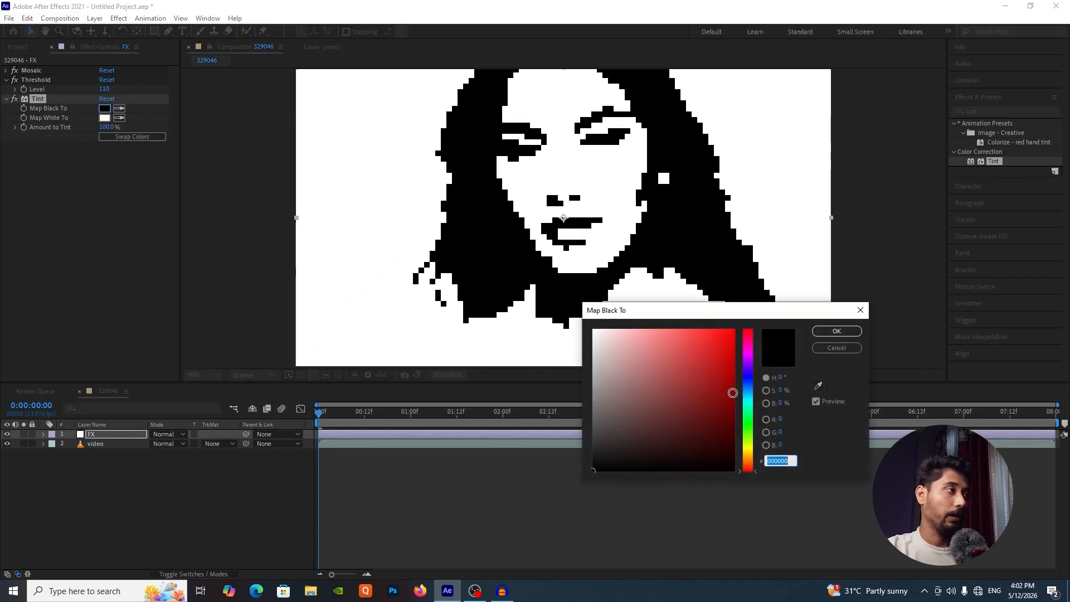
pyautogui.click(747, 377)
pyautogui.click(662, 435)
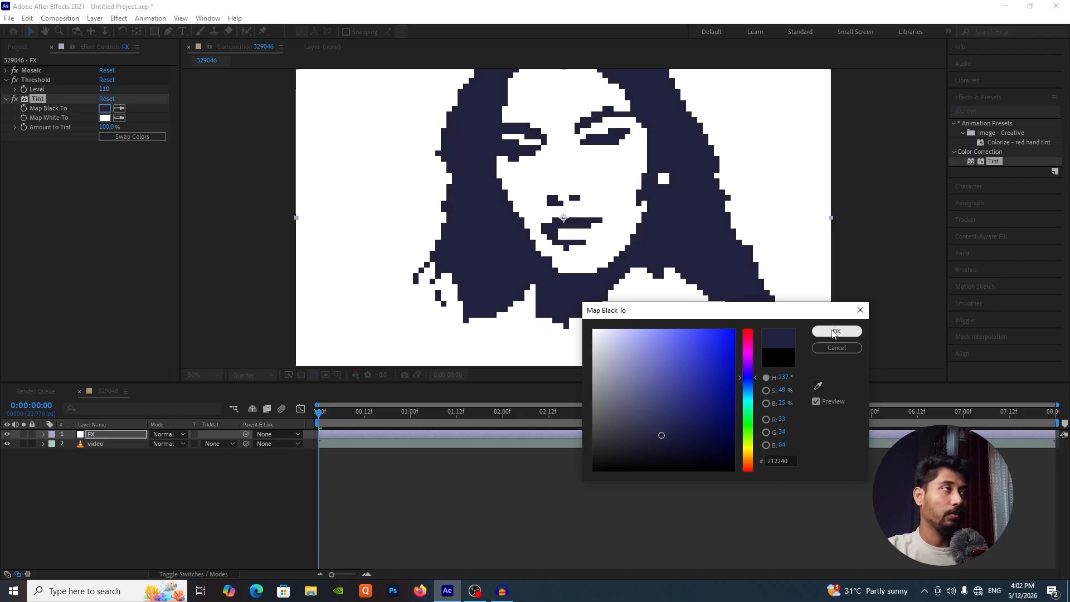
pyautogui.click(837, 331)
# Step: Set the Tint effect's Map White To colour to a muted green (#3E6F3A)
pyautogui.click(104, 118)
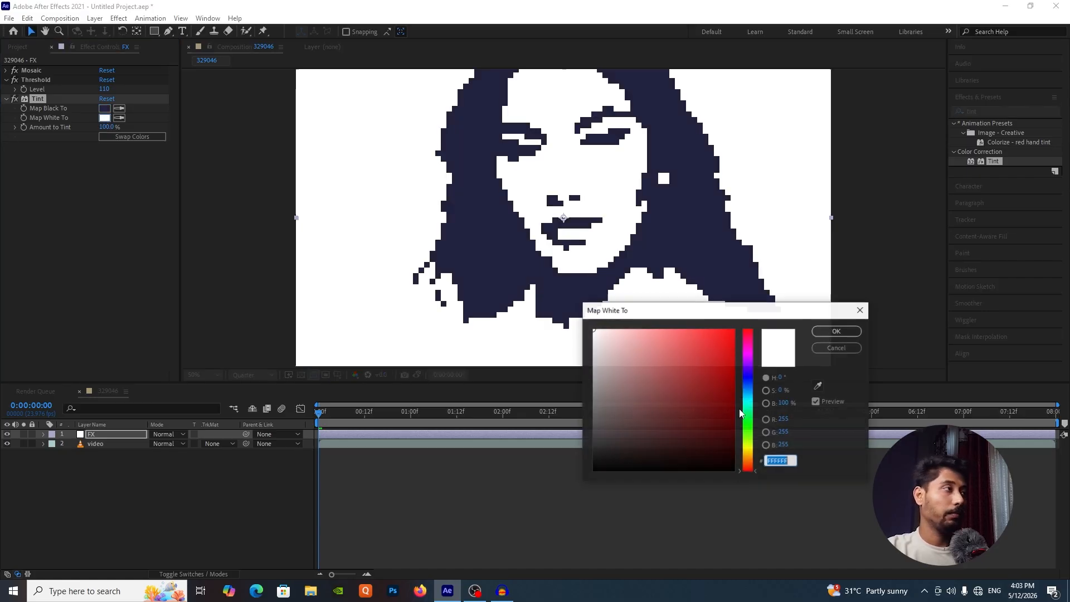
pyautogui.click(749, 426)
pyautogui.click(689, 434)
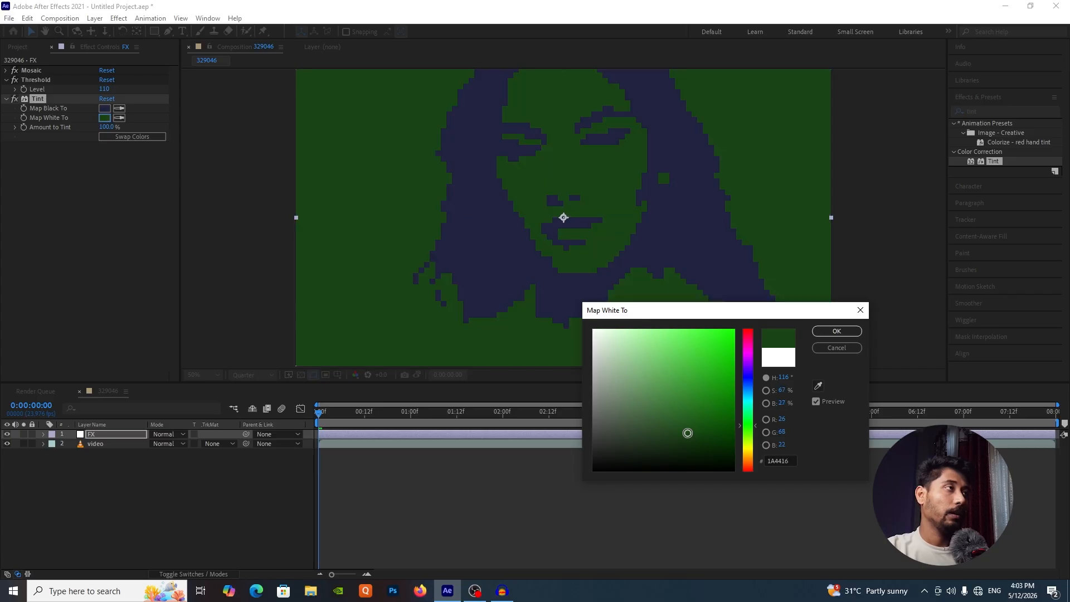
pyautogui.click(695, 422)
pyautogui.click(711, 415)
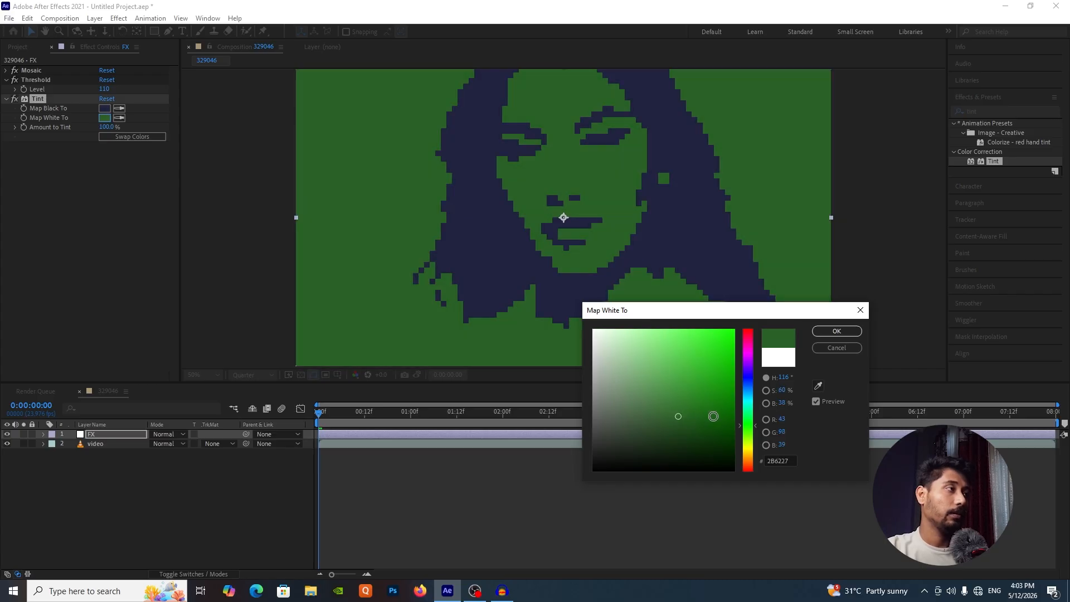
pyautogui.click(726, 413)
pyautogui.click(660, 409)
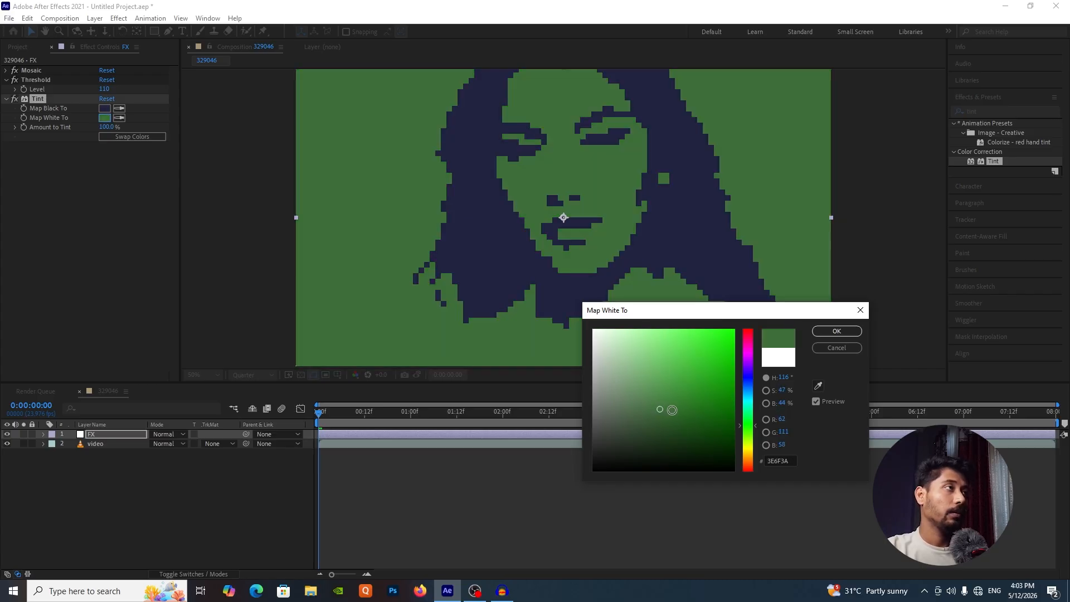
pyautogui.click(835, 332)
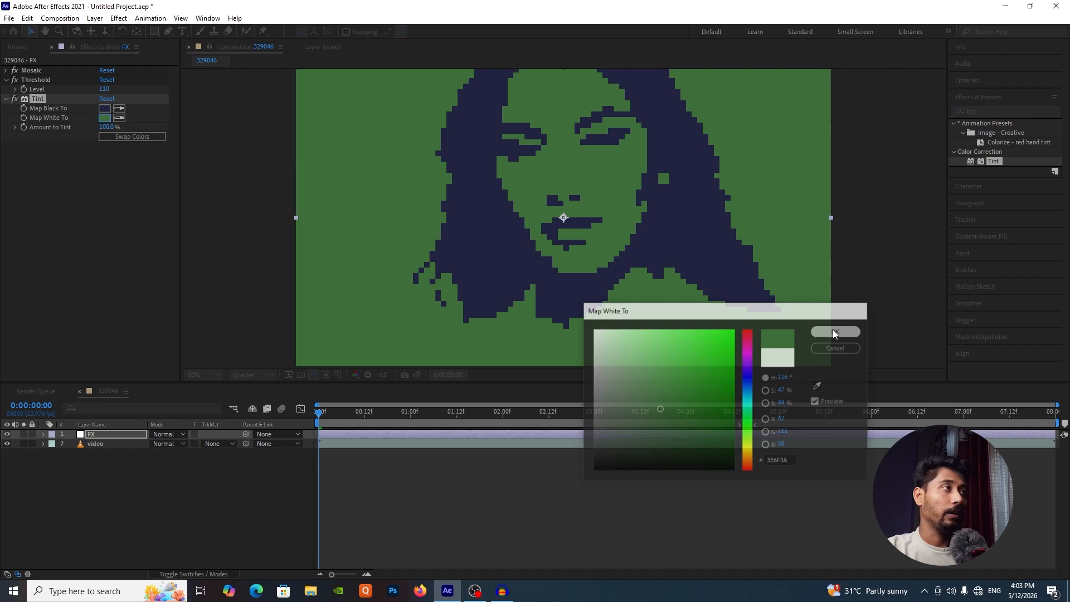
# Step: Reselect the FX layer and collapse the settings of its Tint and Threshold effects
pyautogui.click(242, 502)
pyautogui.click(111, 433)
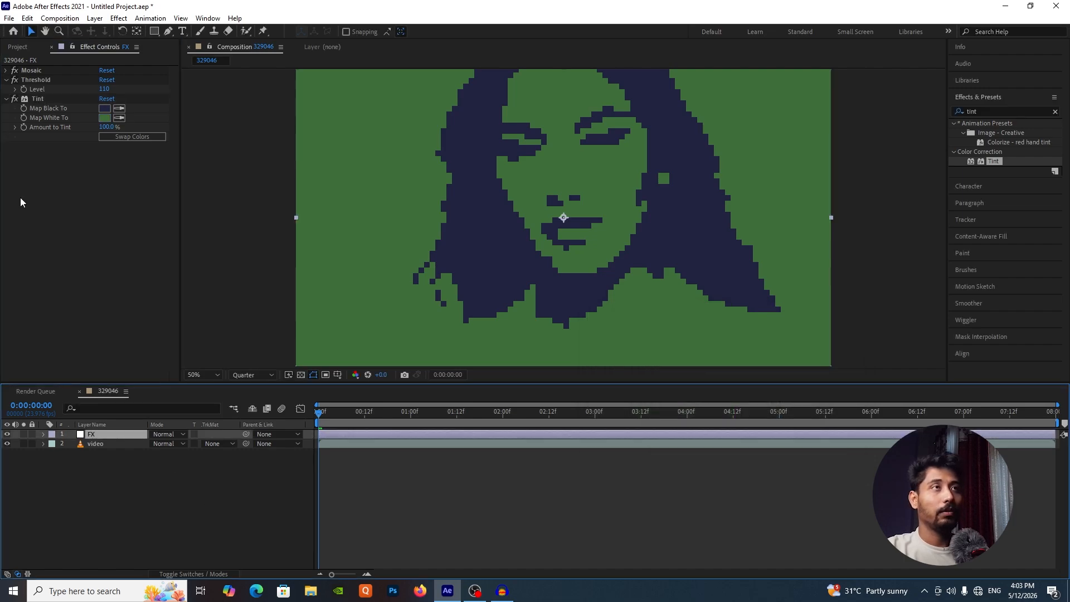
pyautogui.click(6, 100)
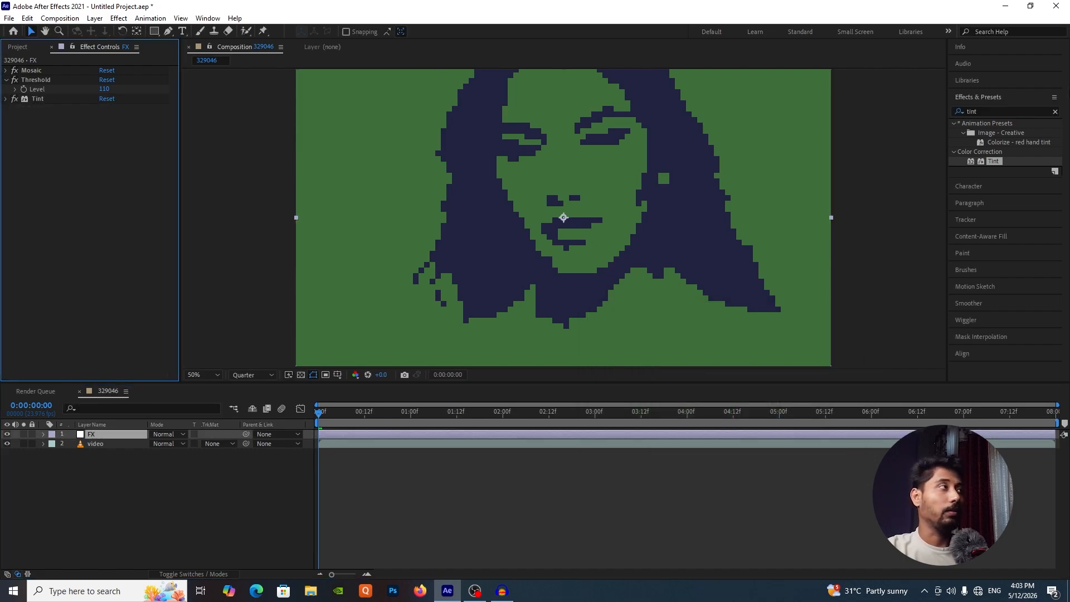
pyautogui.click(6, 80)
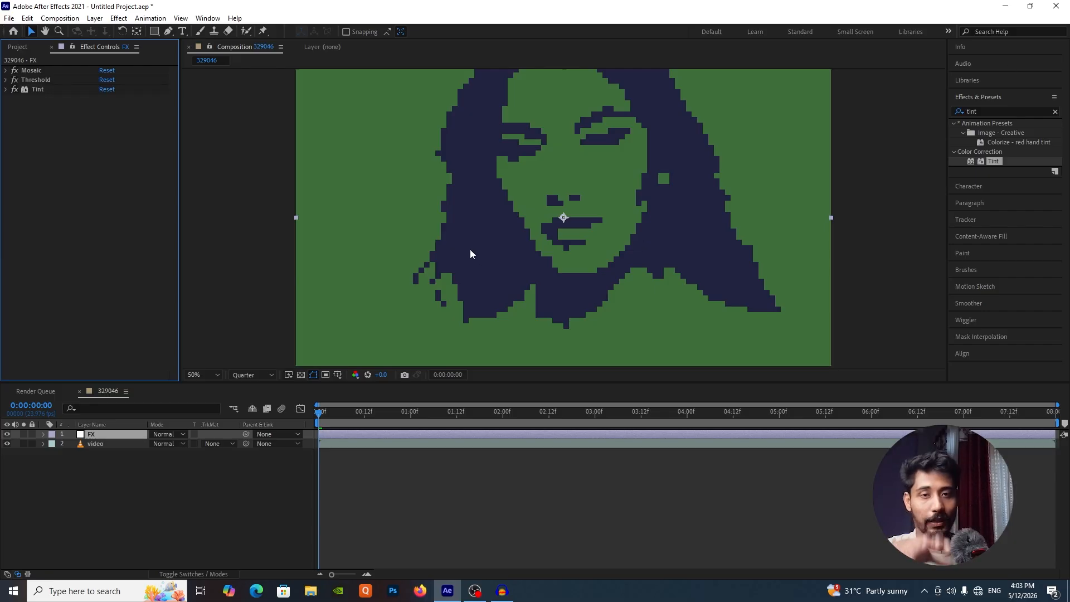
# Step: Find the Generate Grid effect and apply it to the FX layer below Tint
pyautogui.click(998, 111)
pyautogui.write('gri')
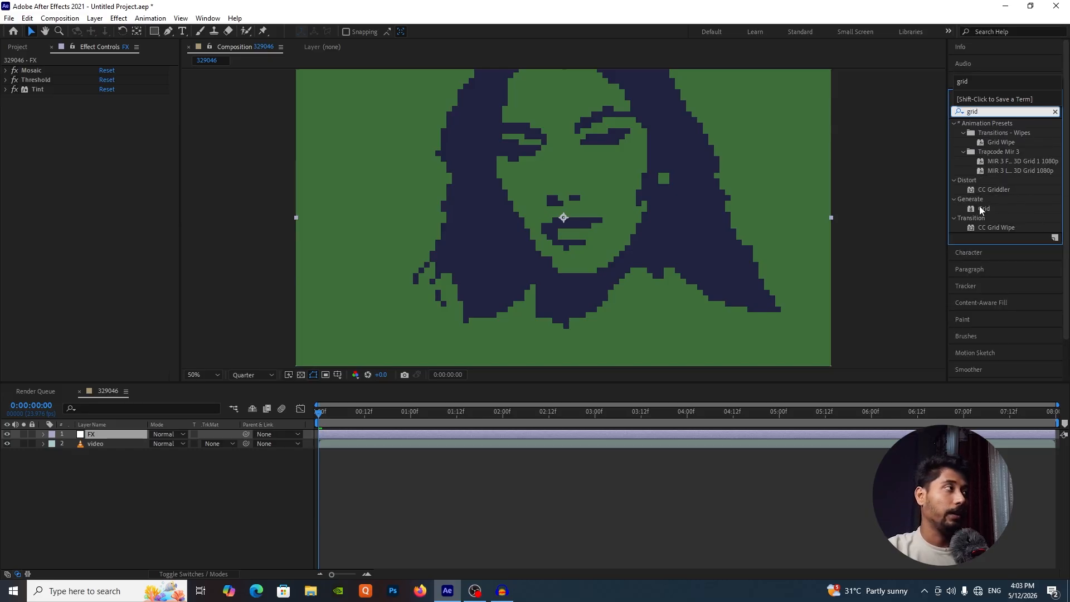
pyautogui.write('d')
pyautogui.moveTo(981, 209); pyautogui.dragTo(127, 434)
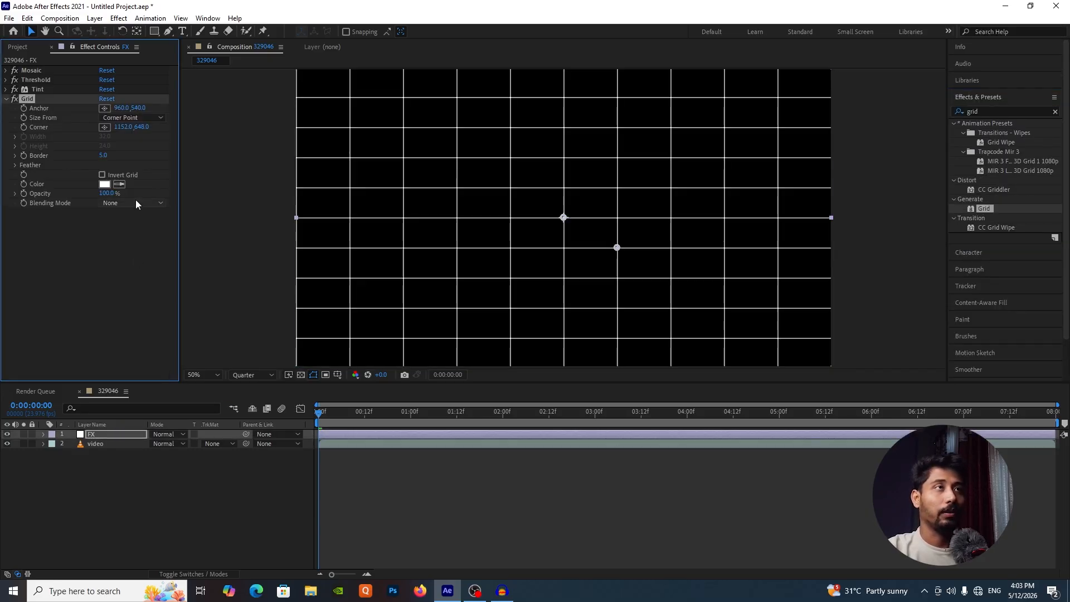
# Step: Size the Grid effect from Width & Height Sliders, with a width of 20 and a height of 20
pyautogui.click(141, 118)
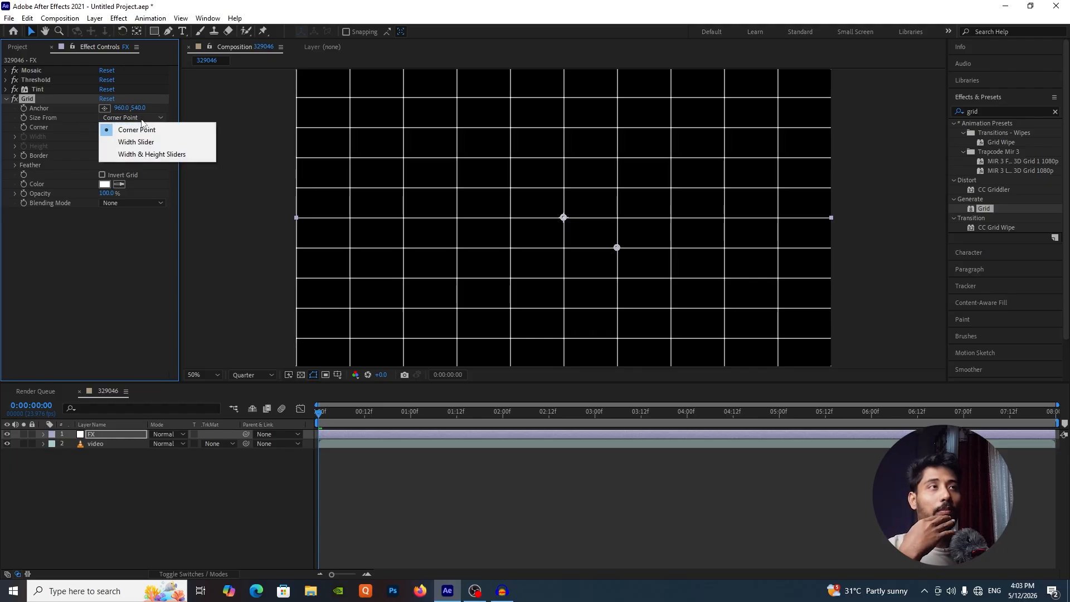
pyautogui.click(152, 156)
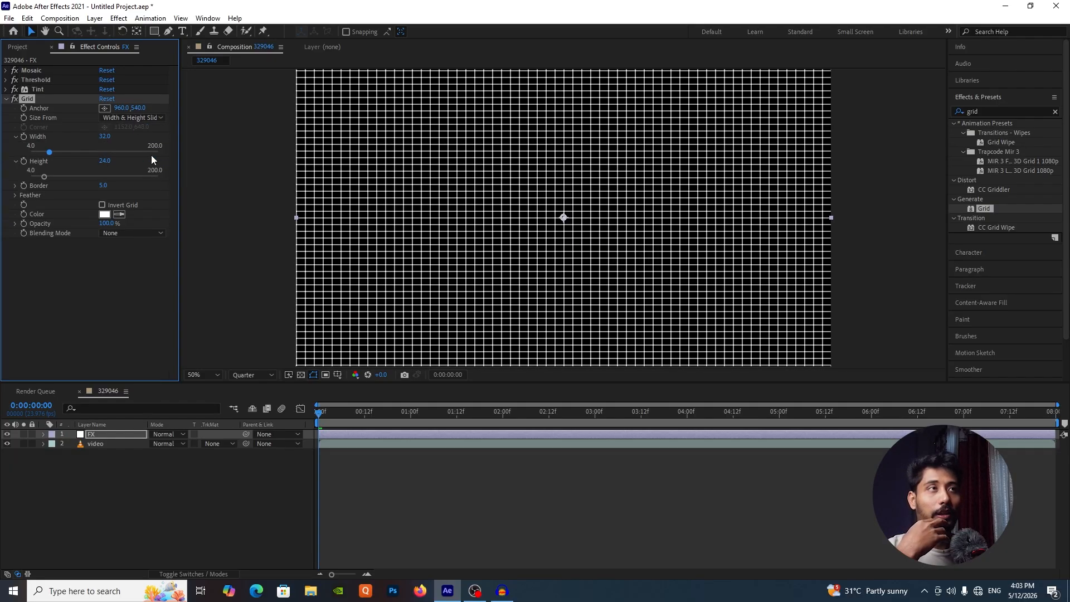
pyautogui.click(104, 136)
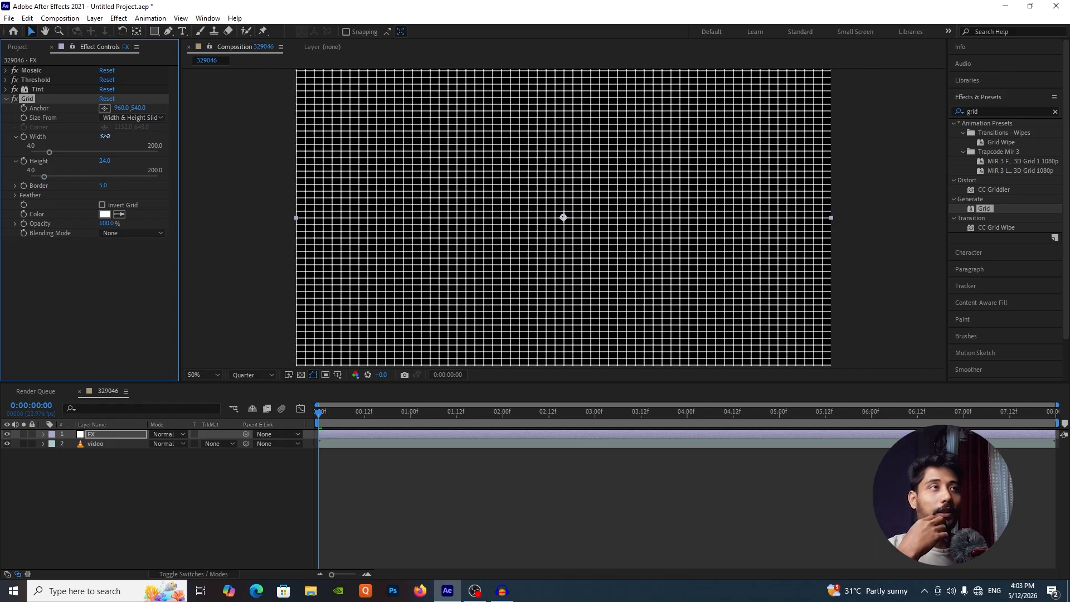
pyautogui.write('20')
pyautogui.press('Return')
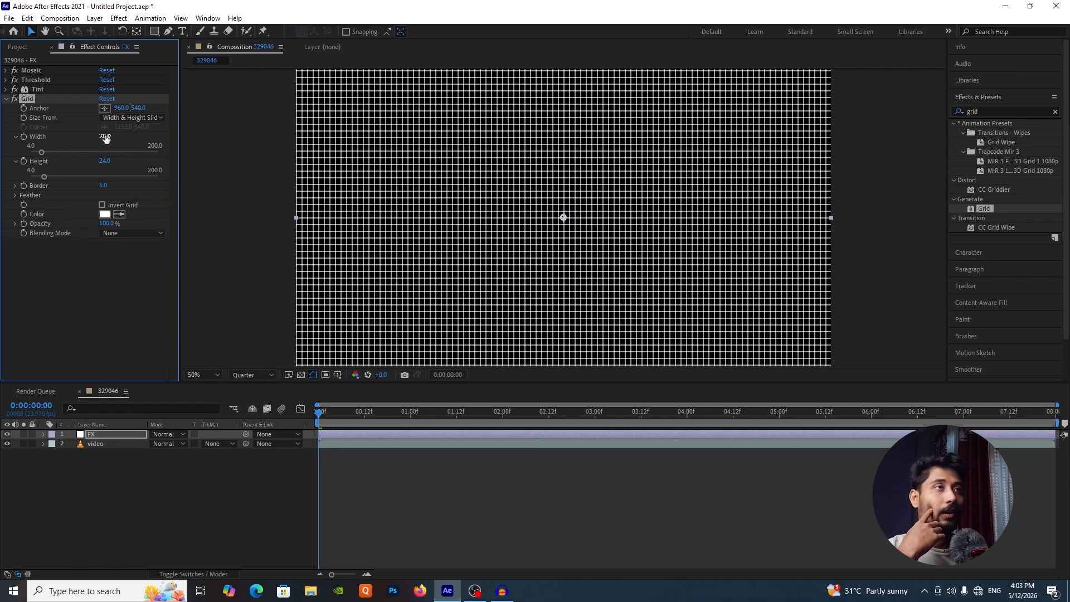
pyautogui.click(104, 161)
pyautogui.write('2')
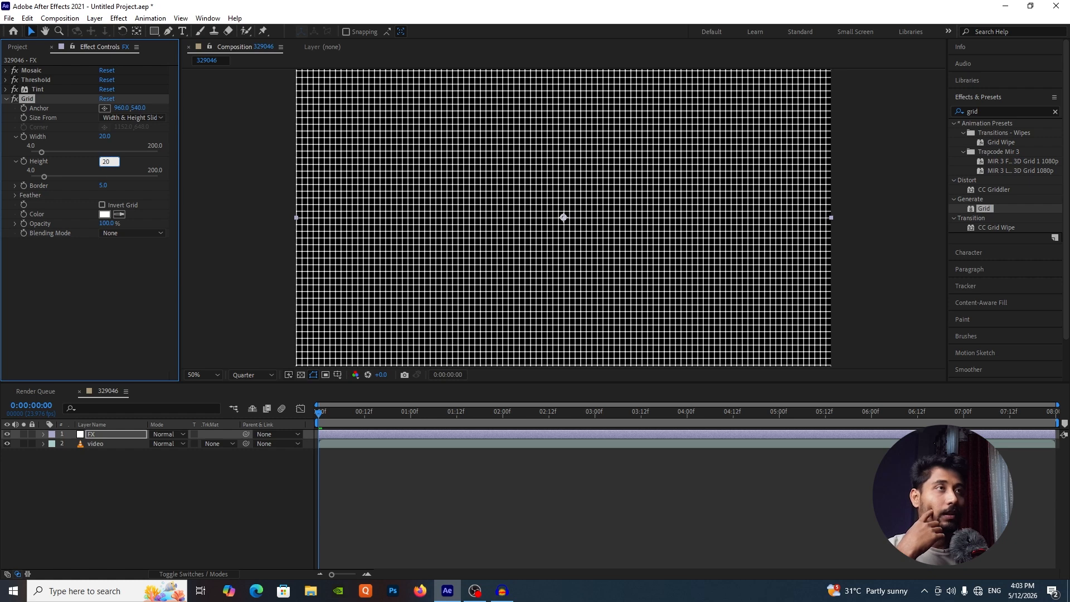
pyautogui.write('0')
pyautogui.press('Return')
# Step: Set the Grid effect's line colour to dark navy blue (#20223A)
pyautogui.click(104, 214)
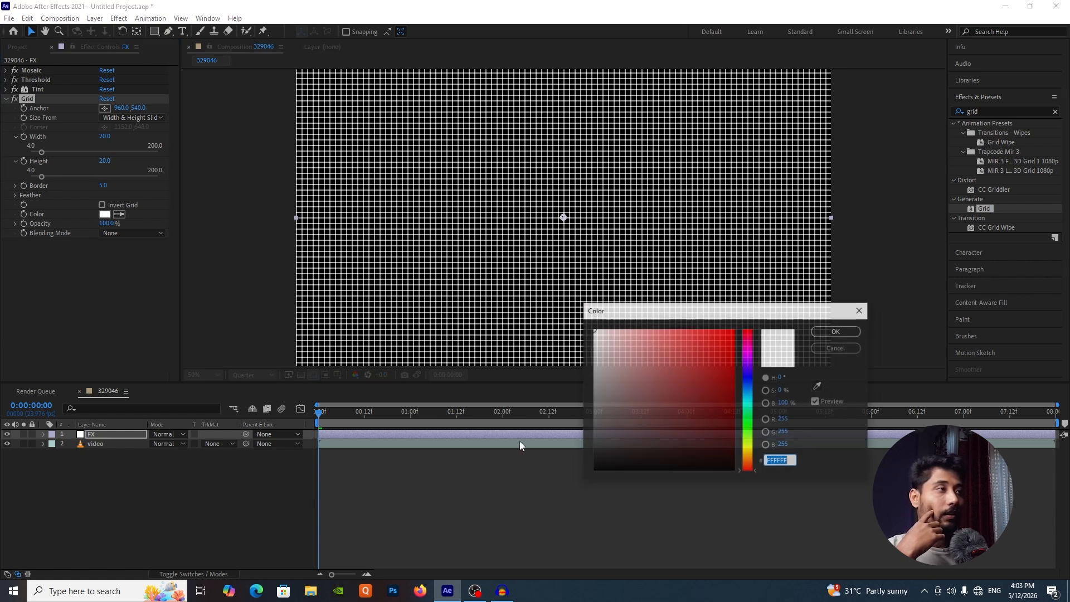
pyautogui.click(748, 380)
pyautogui.moveTo(654, 444); pyautogui.dragTo(658, 439)
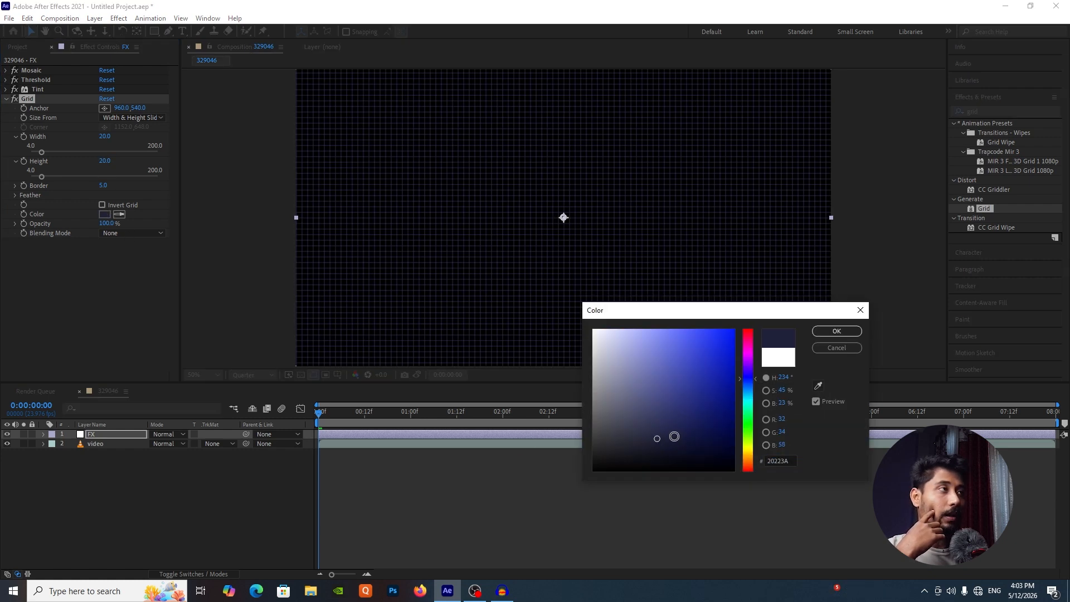
pyautogui.click(670, 437)
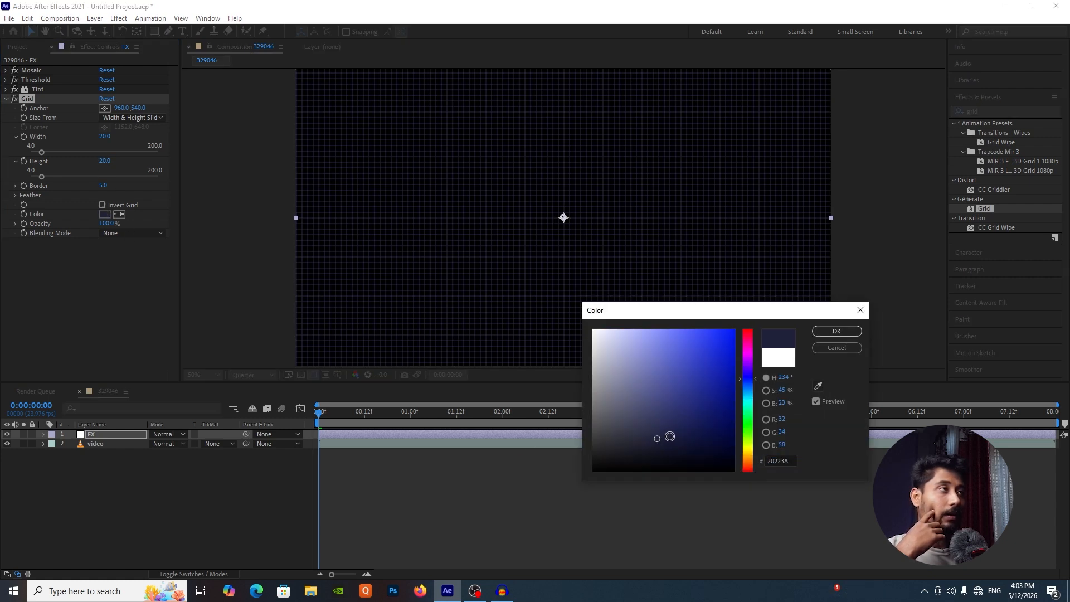
pyautogui.click(837, 332)
# Step: Set the Grid effect's blending mode to Multiply, then collapse the effect's settings
pyautogui.click(116, 234)
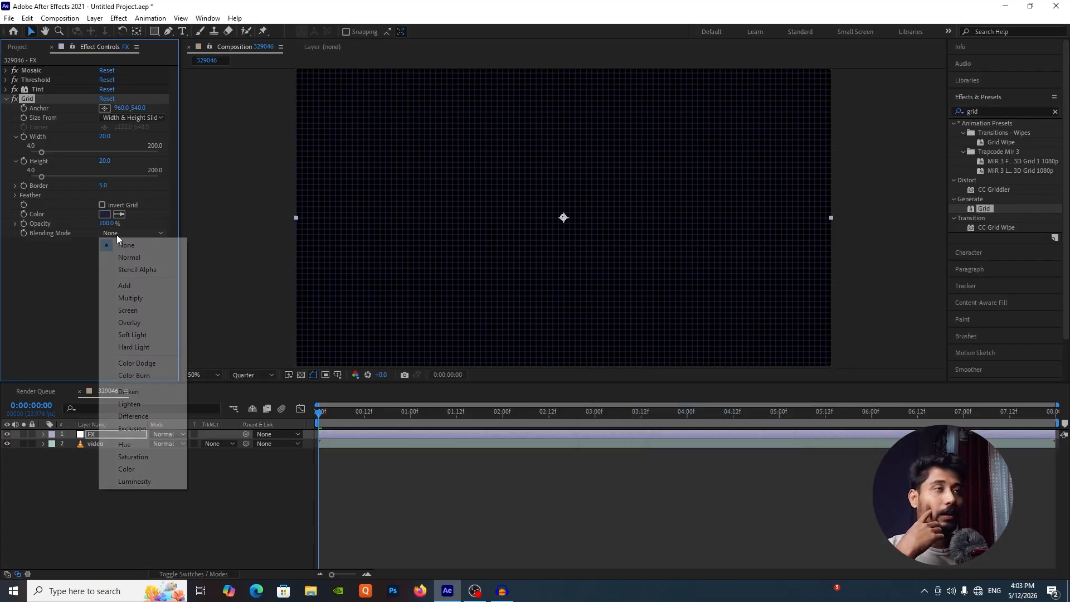
pyautogui.click(131, 300)
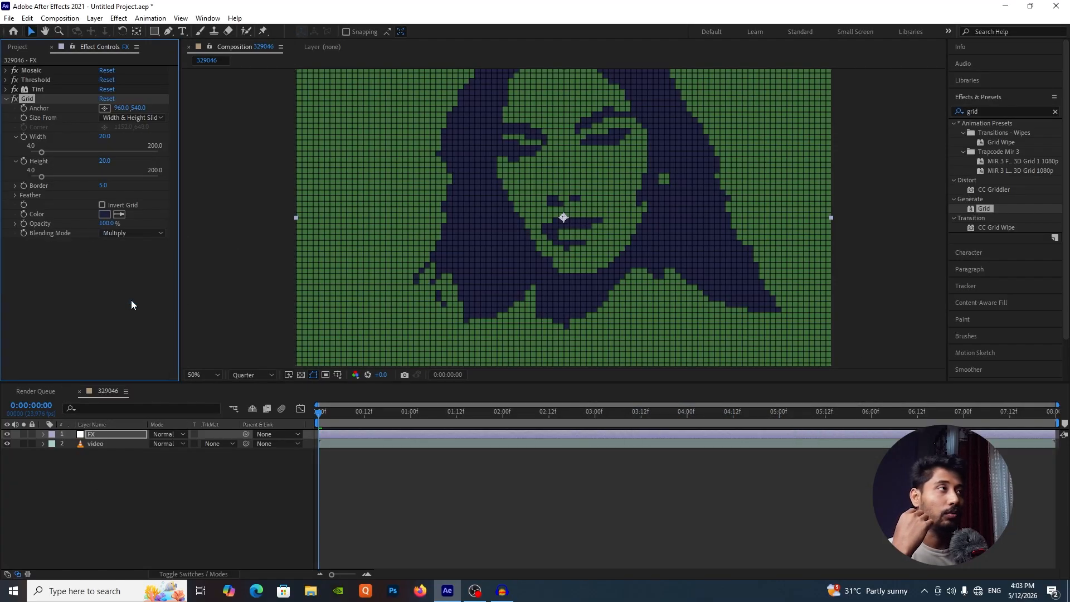
pyautogui.click(140, 500)
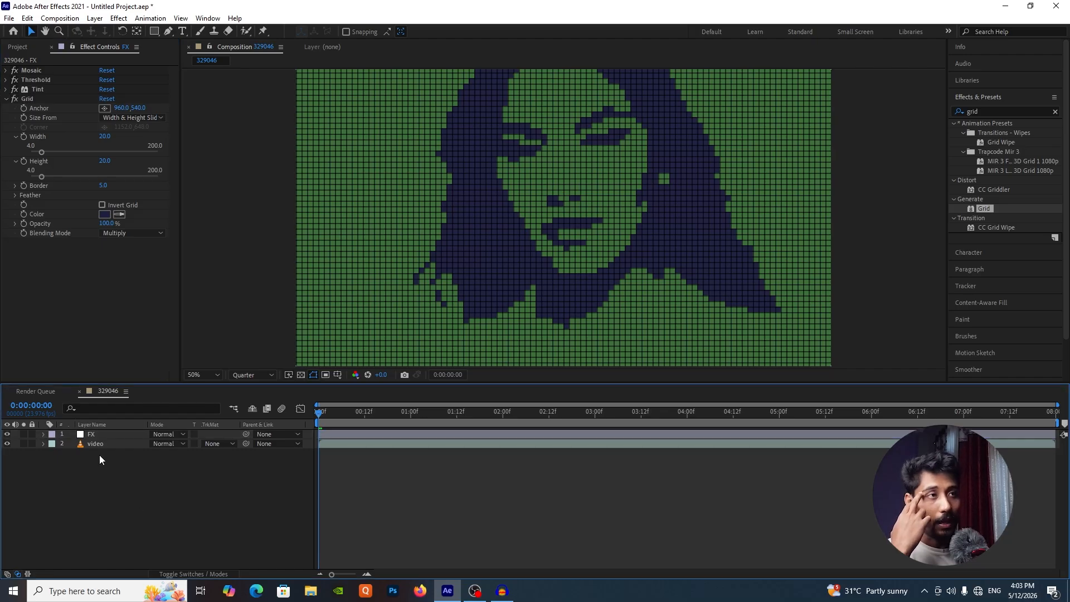
pyautogui.click(109, 435)
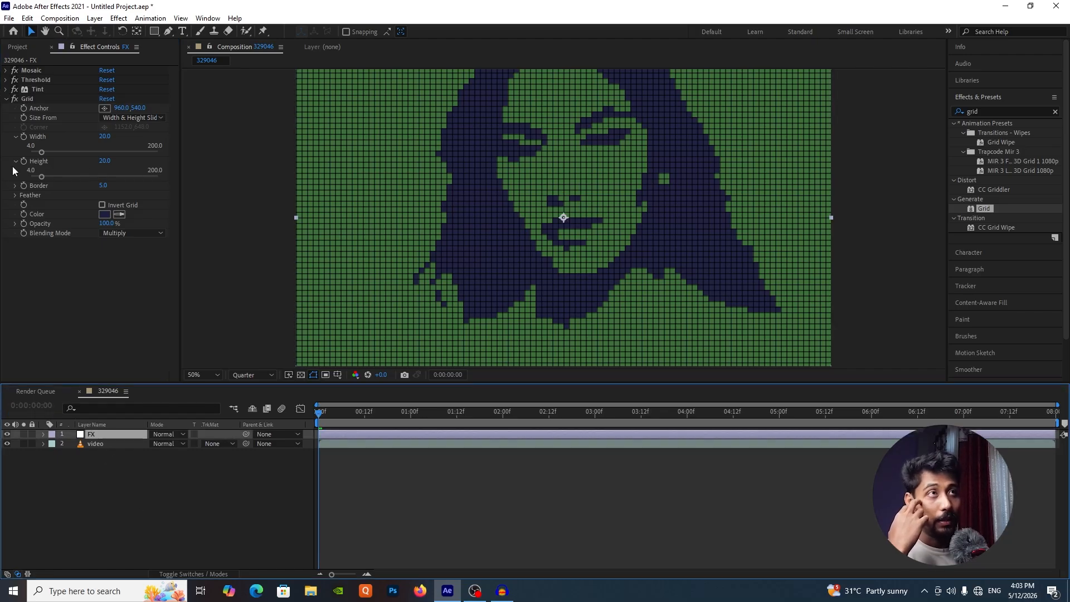
pyautogui.click(7, 100)
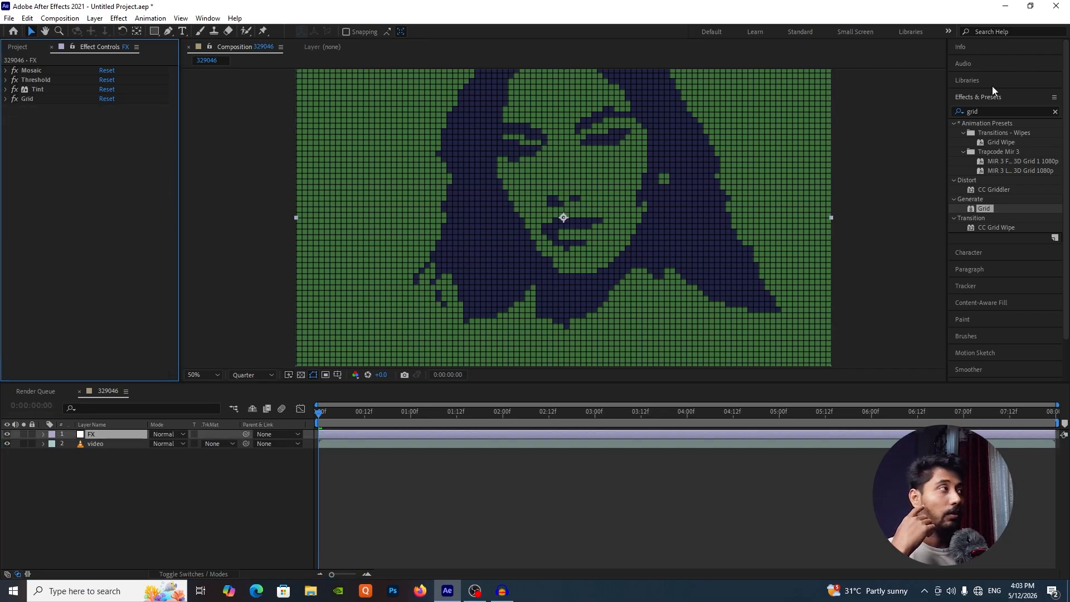
# Step: Find the Gaussian Blur effect, apply it to the FX layer below Grid, and set its Blurriness to 8
pyautogui.click(977, 112)
pyautogui.write('gaus')
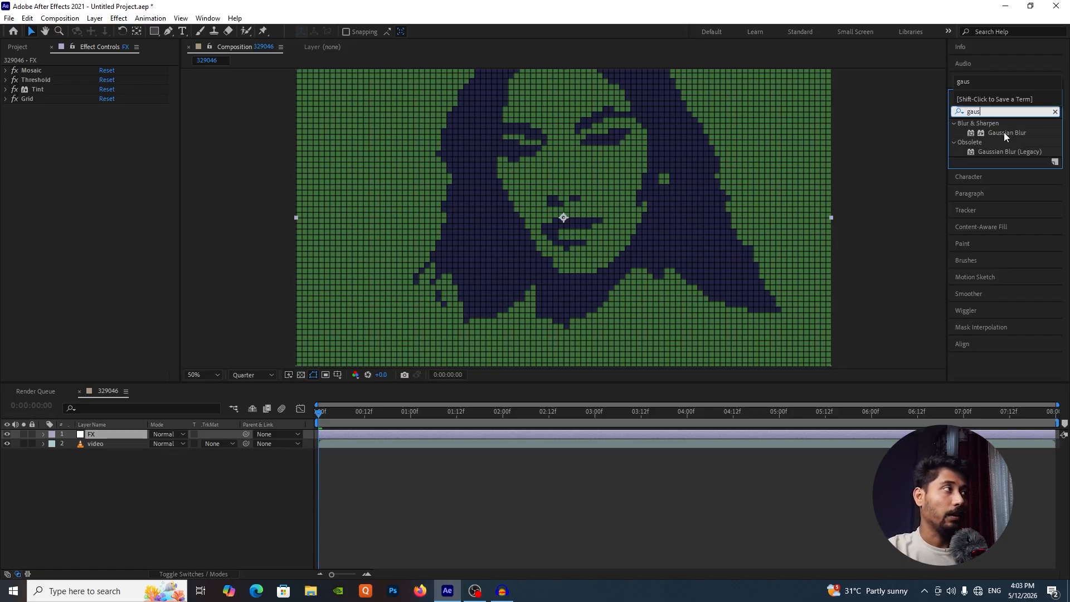
pyautogui.moveTo(1004, 132); pyautogui.dragTo(112, 434)
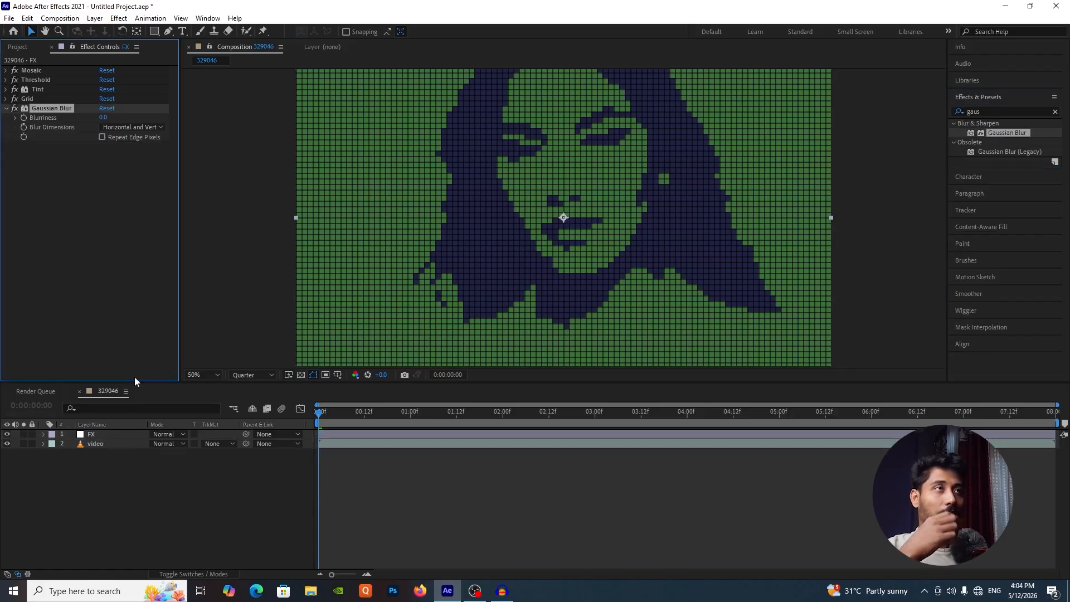
pyautogui.click(102, 117)
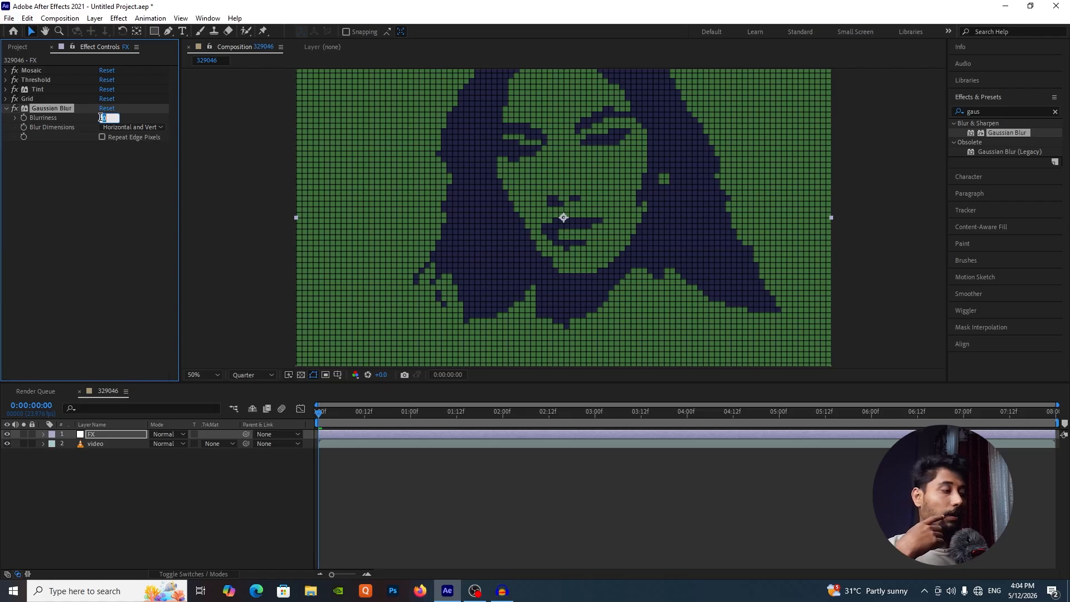
pyautogui.write('8')
pyautogui.press('Return')
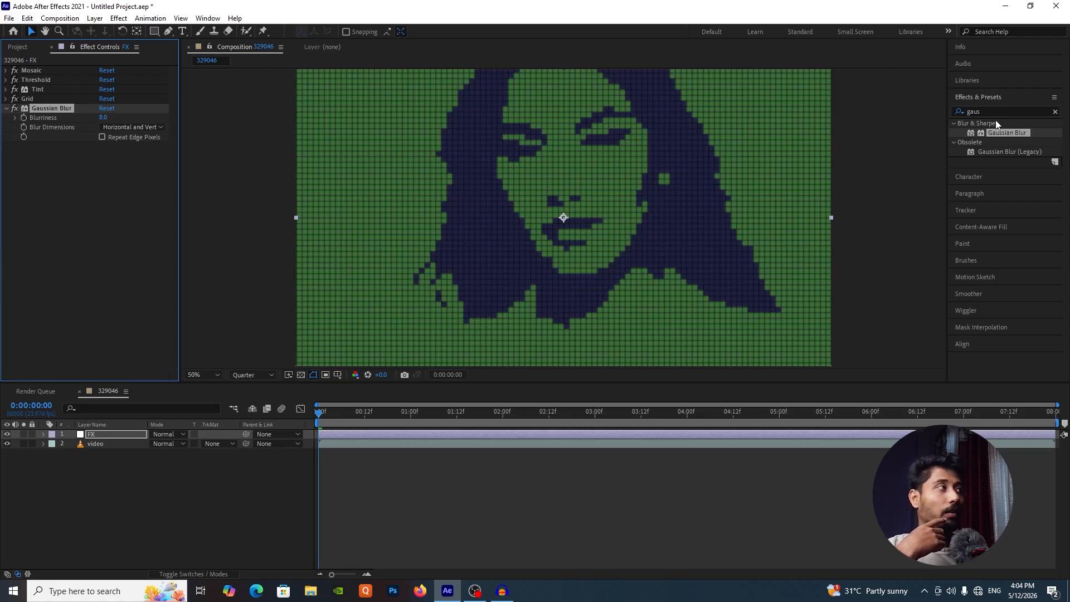
pyautogui.click(959, 113)
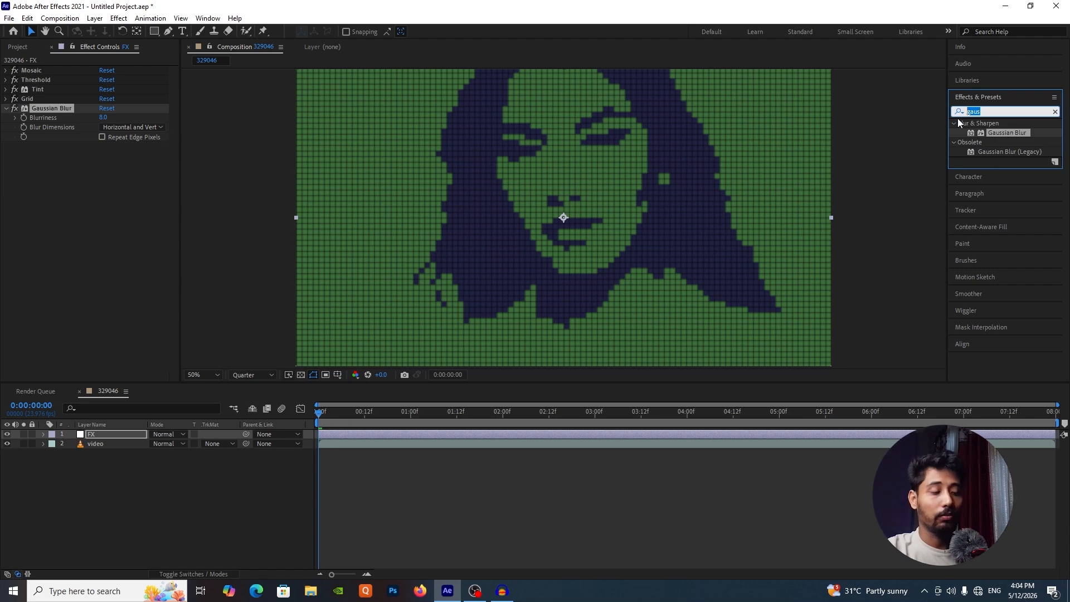
pyautogui.write('shad')
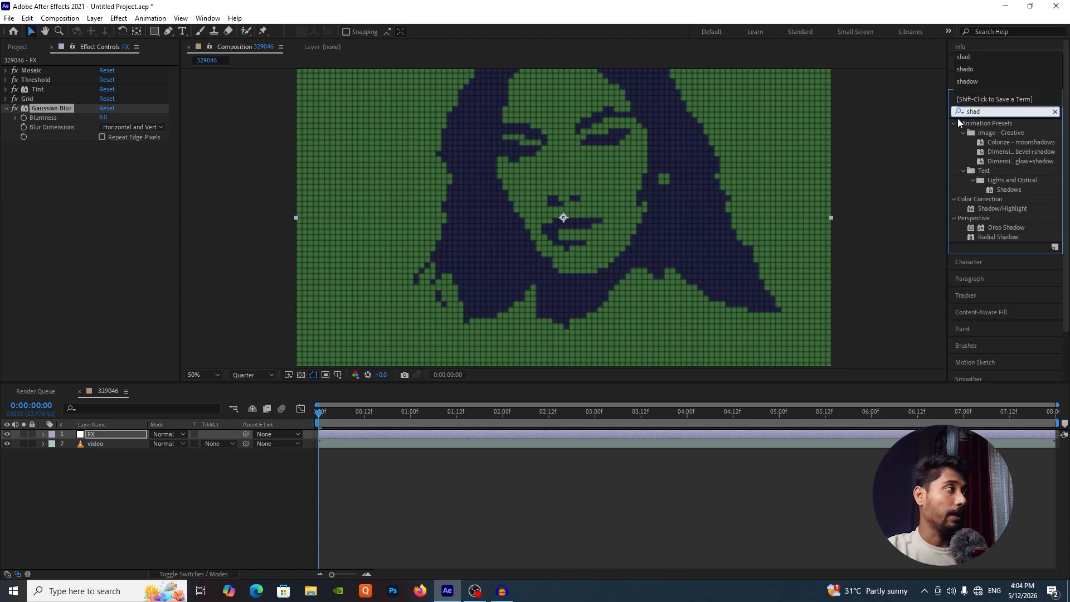
pyautogui.moveTo(1002, 209); pyautogui.dragTo(129, 433)
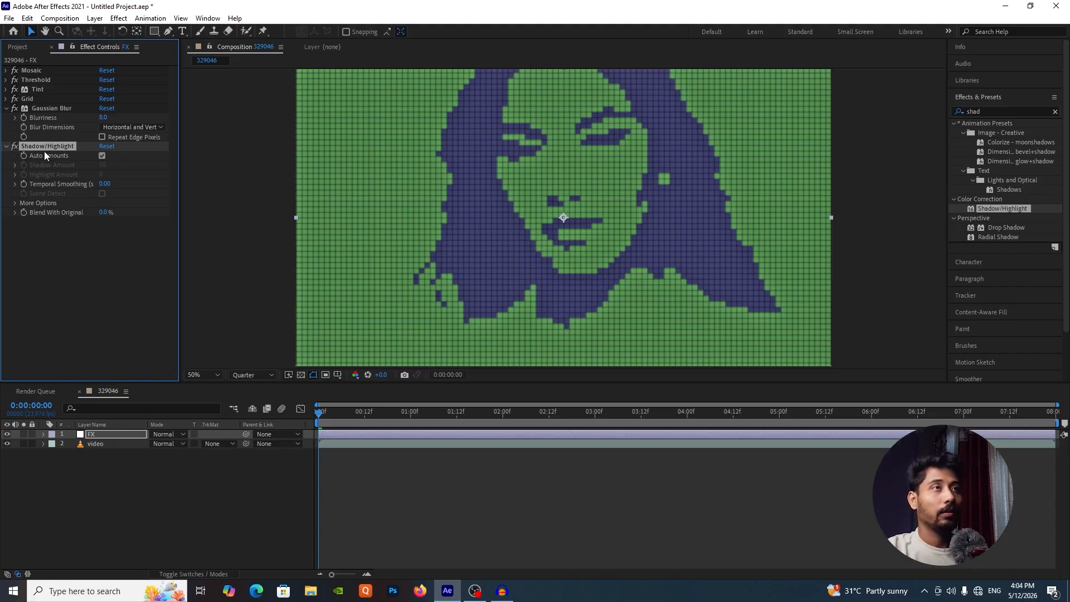
pyautogui.press('Delete')
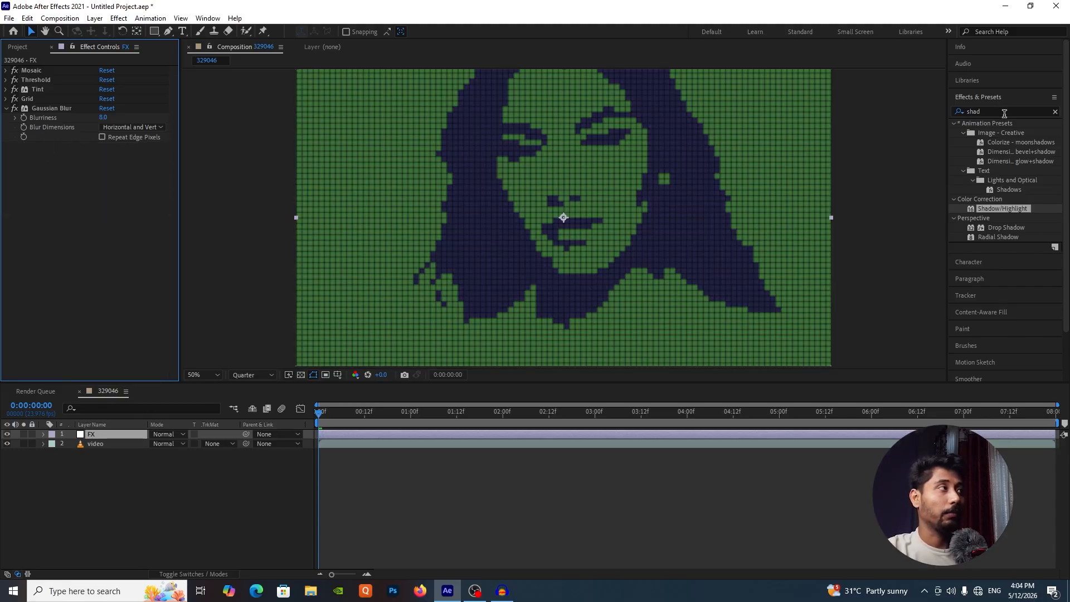
# Step: Apply the Noise effect to the FX layer with a 23% noise amount, and collapse the Gaussian Blur and Noise settings
pyautogui.click(956, 113)
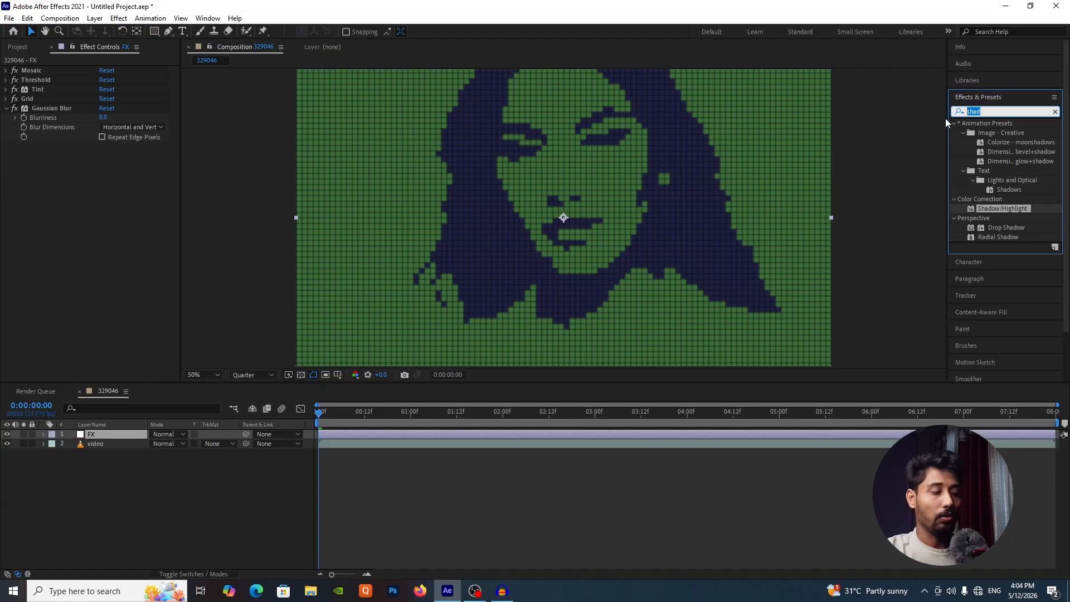
pyautogui.write('nois')
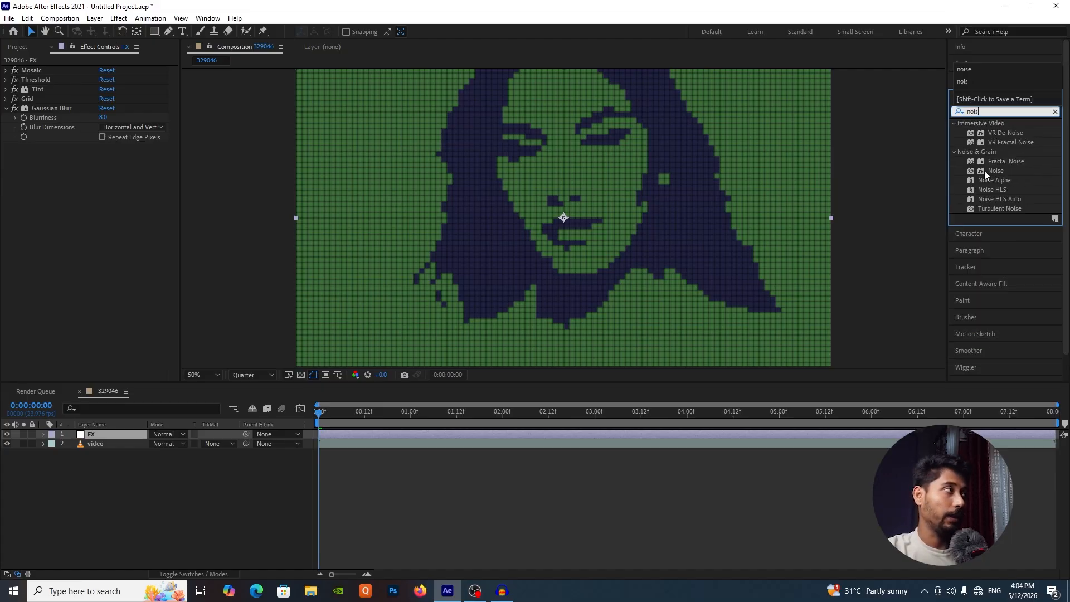
pyautogui.moveTo(984, 171); pyautogui.dragTo(133, 434)
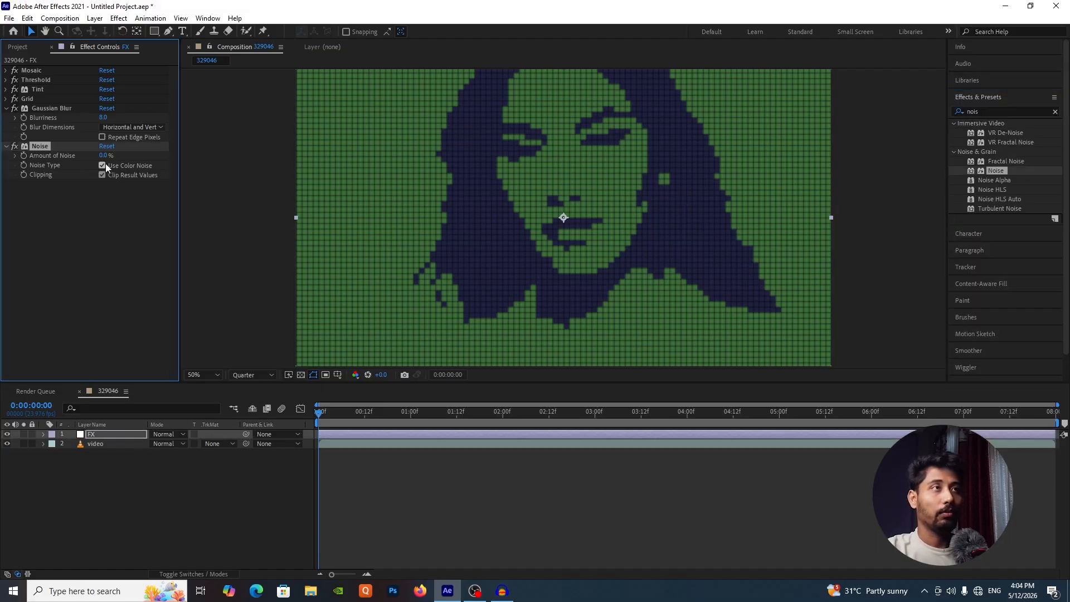
pyautogui.click(103, 155)
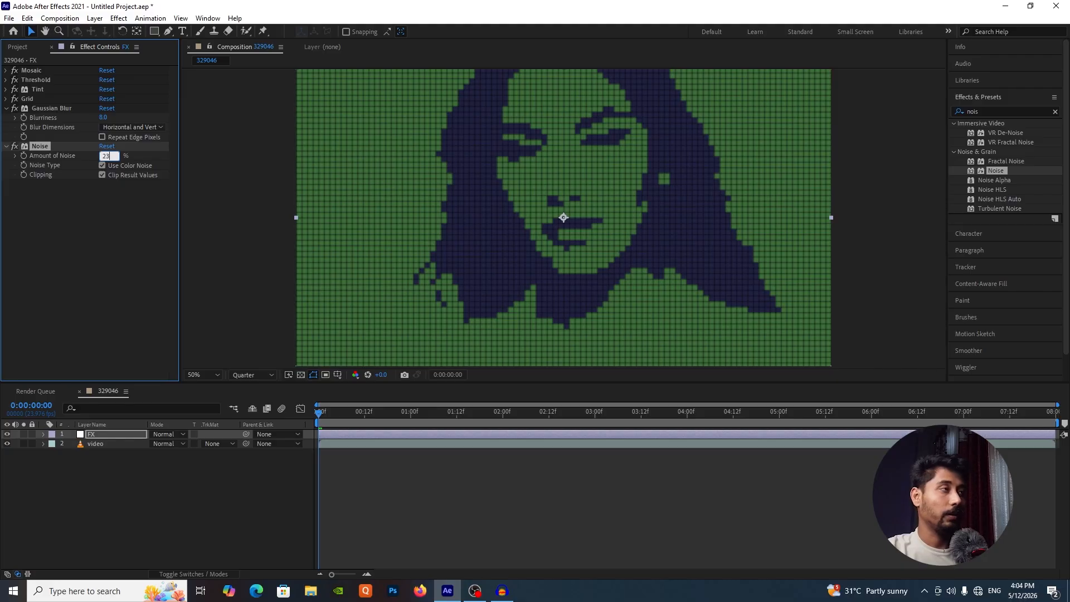
pyautogui.press('Return')
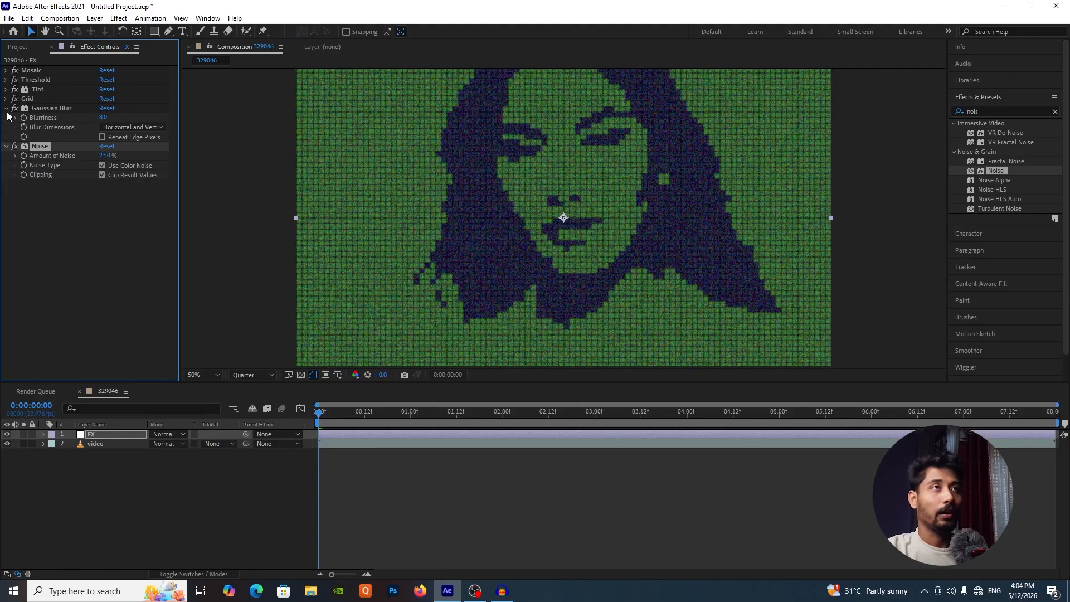
pyautogui.click(7, 110)
pyautogui.click(6, 118)
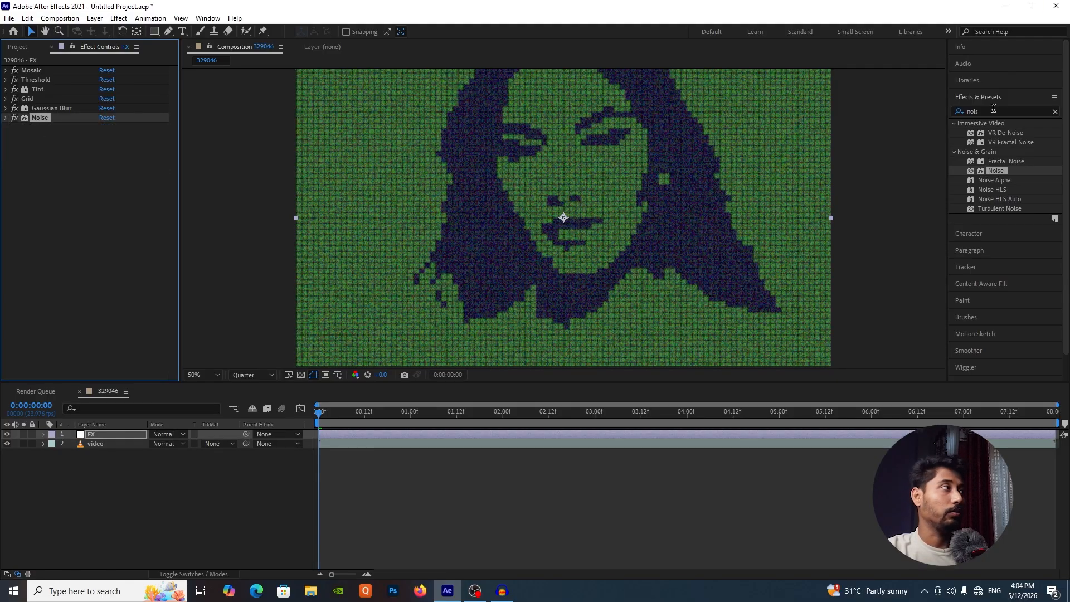
# Step: Apply the Shadow/Highlight effect to the FX layer, with Auto Amounts off and a Shadow Amount of 15
pyautogui.hotkey('ctrl', '5')
pyautogui.write('shad')
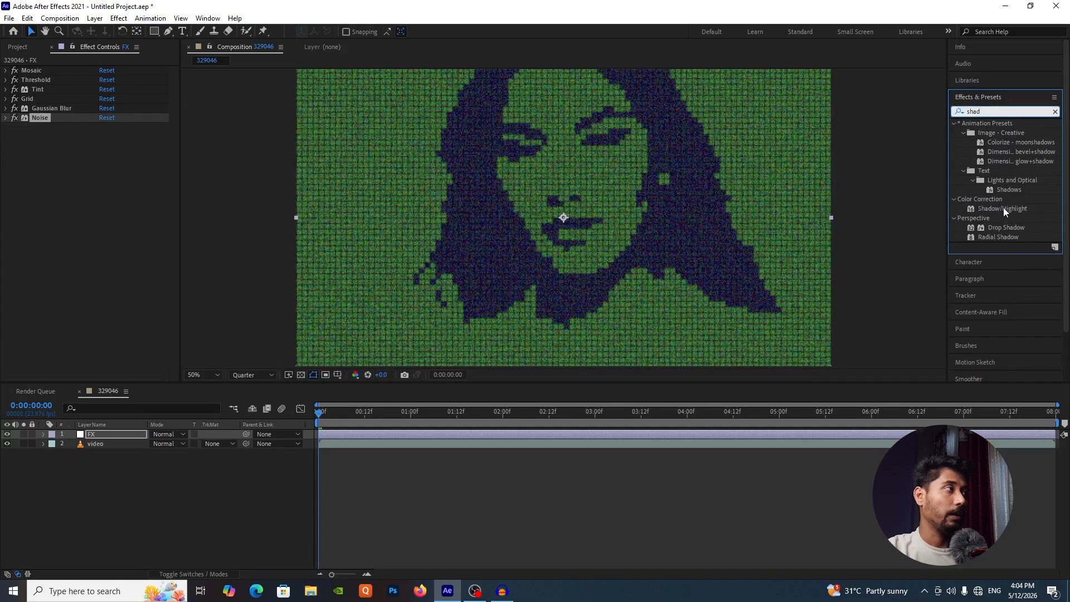
pyautogui.moveTo(1003, 207); pyautogui.dragTo(113, 437)
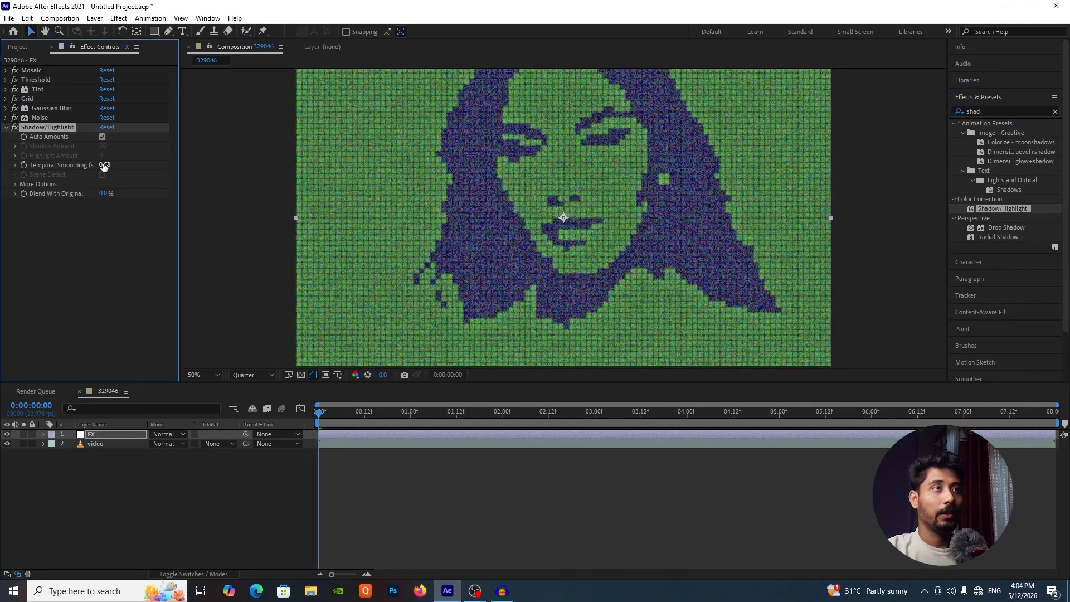
pyautogui.click(101, 137)
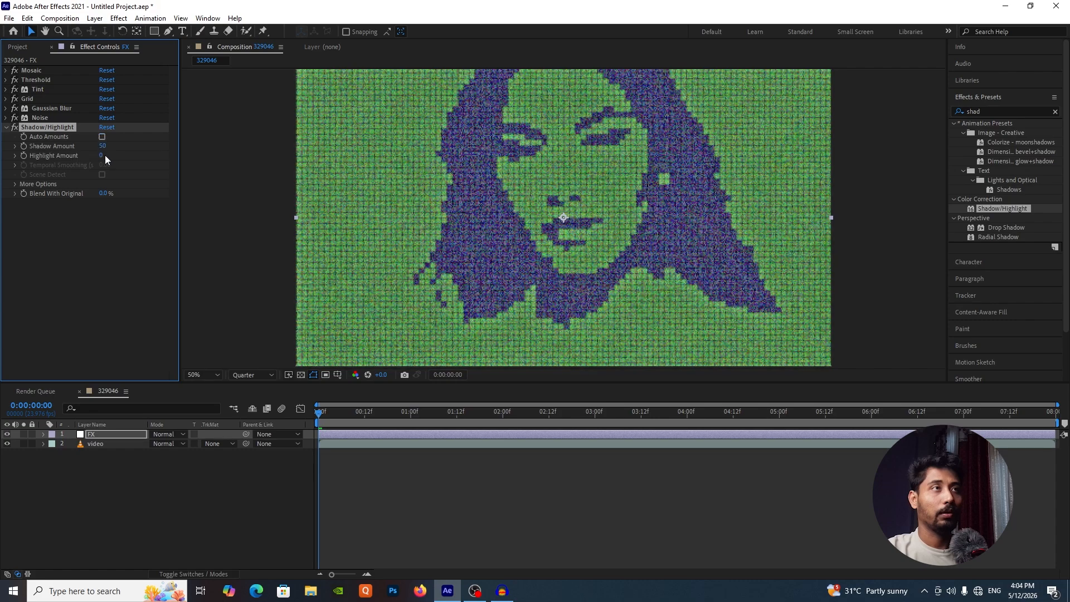
pyautogui.click(107, 146)
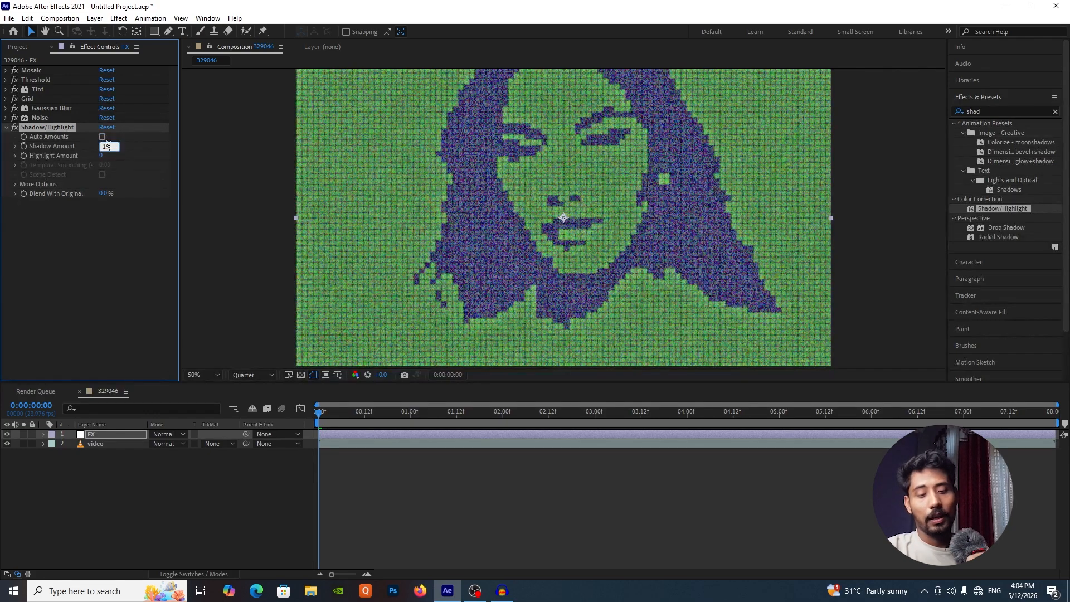
pyautogui.write('15')
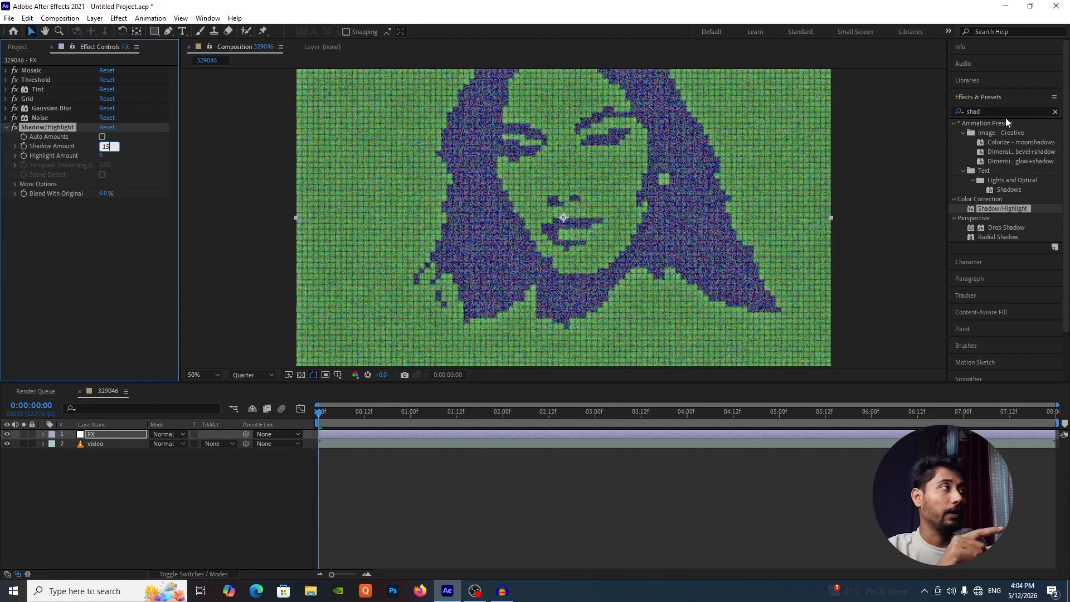
# Step: Apply the Optics Compensation effect to the FX layer with a Field Of View of 60, collapsing the Shadow/Highlight settings
pyautogui.click(959, 114)
pyautogui.write('op')
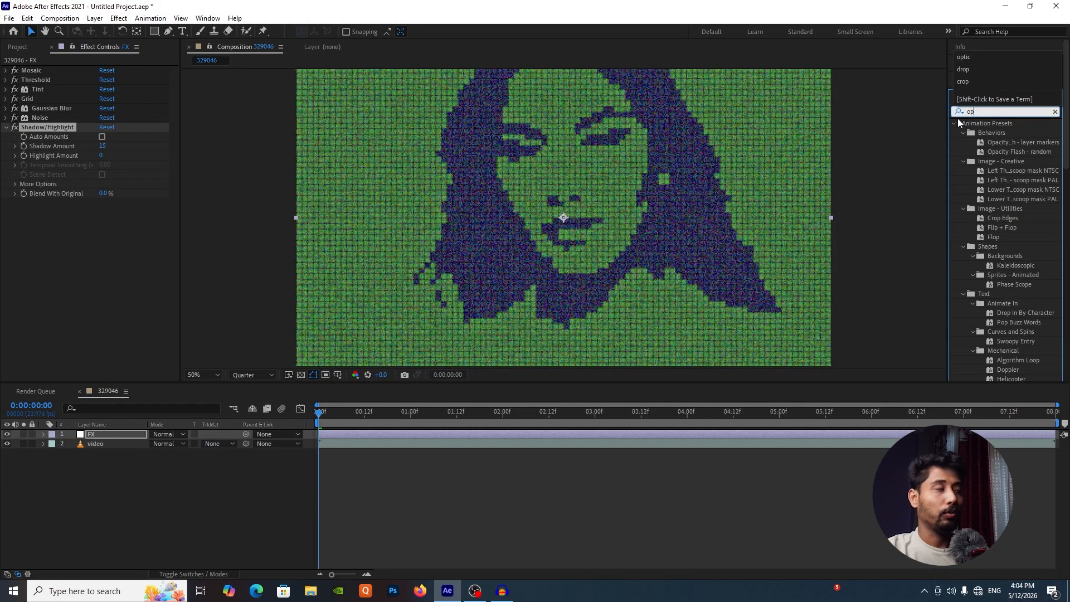
pyautogui.write('ti')
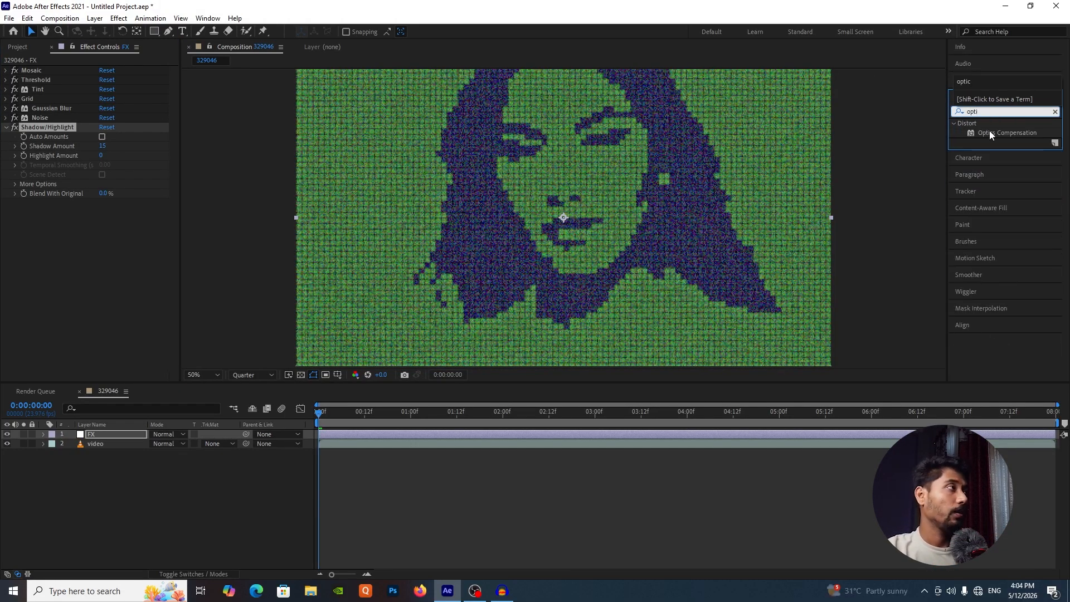
pyautogui.moveTo(989, 132); pyautogui.dragTo(99, 437)
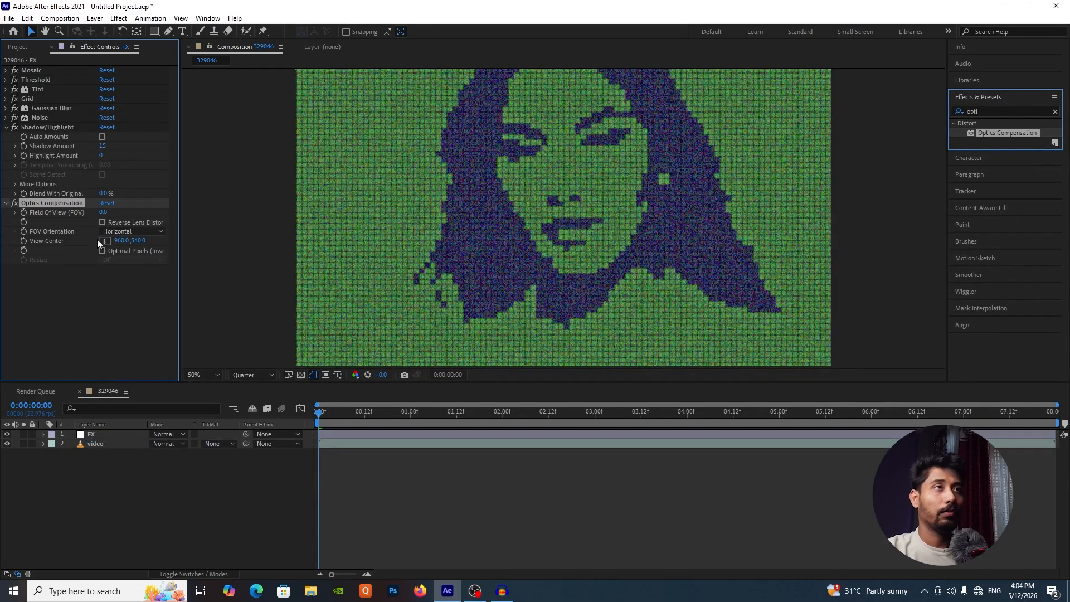
pyautogui.click(7, 127)
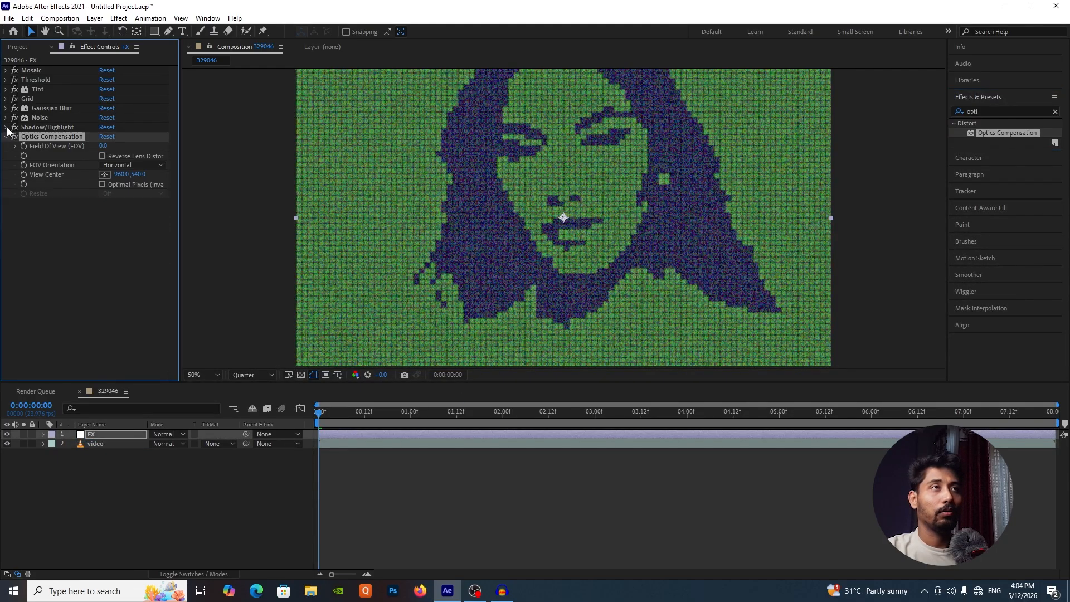
pyautogui.click(102, 147)
pyautogui.write('60')
pyautogui.press('Return')
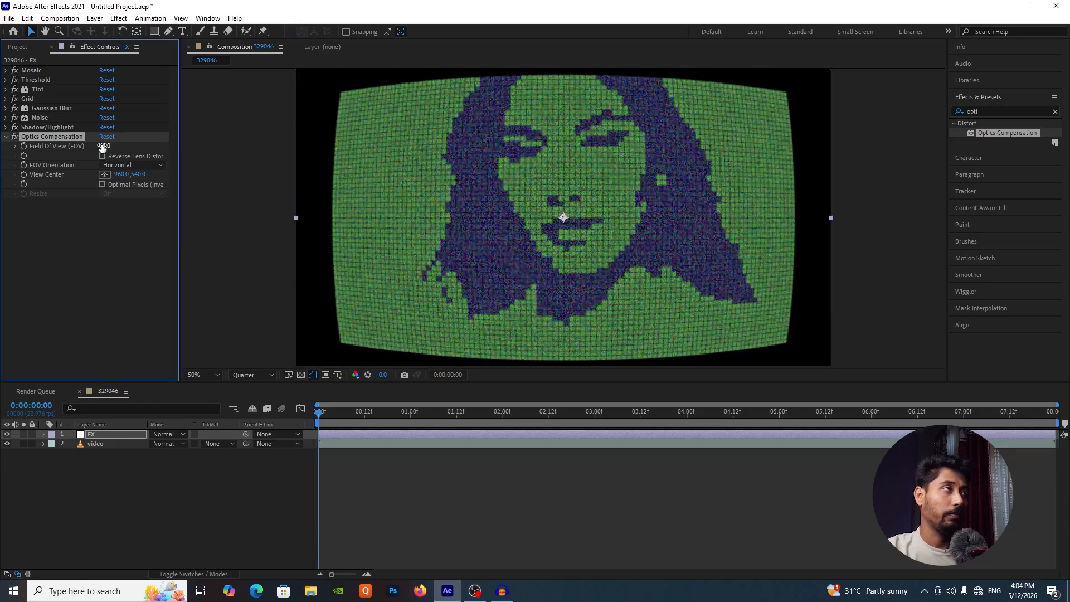
# Step: Apply the Stylize Glow effect to the FX layer with radius 30 and intensity 0.3, and collapse the Optics Compensation settings
pyautogui.click(991, 113)
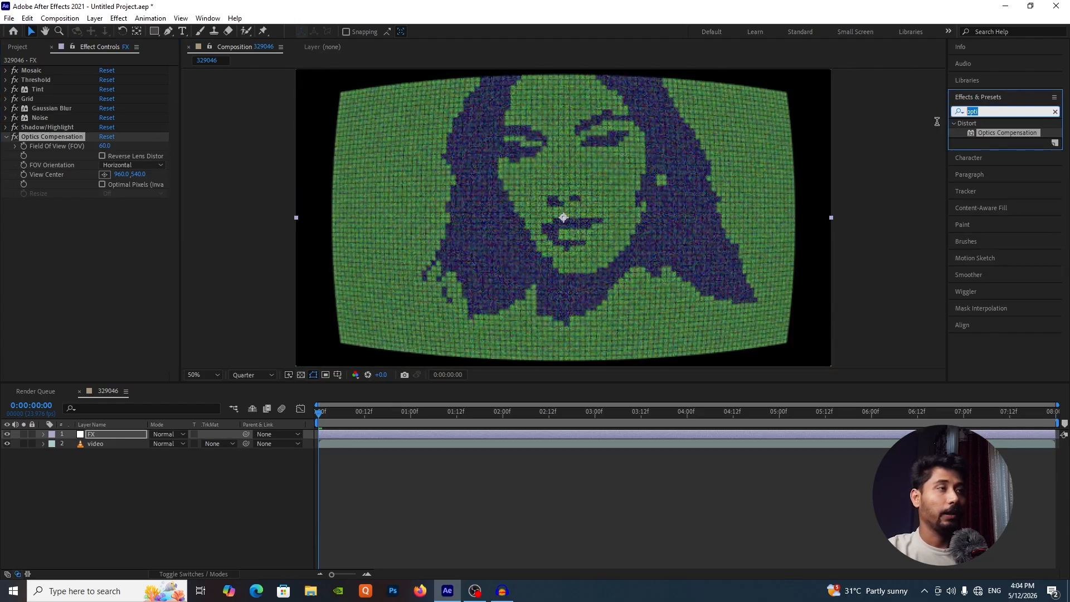
pyautogui.write('glow')
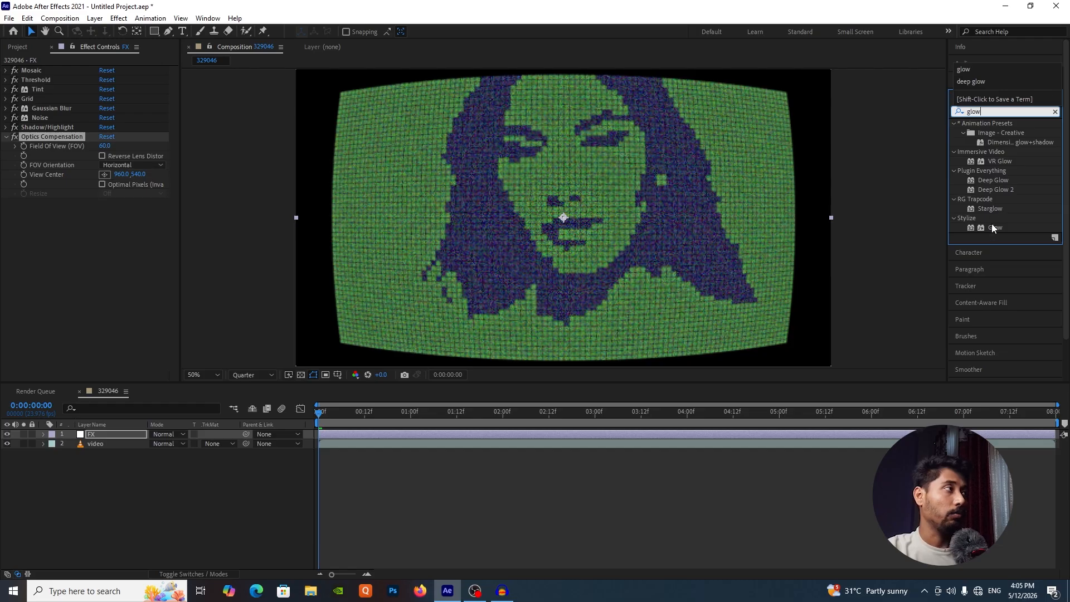
pyautogui.moveTo(995, 227); pyautogui.dragTo(137, 437)
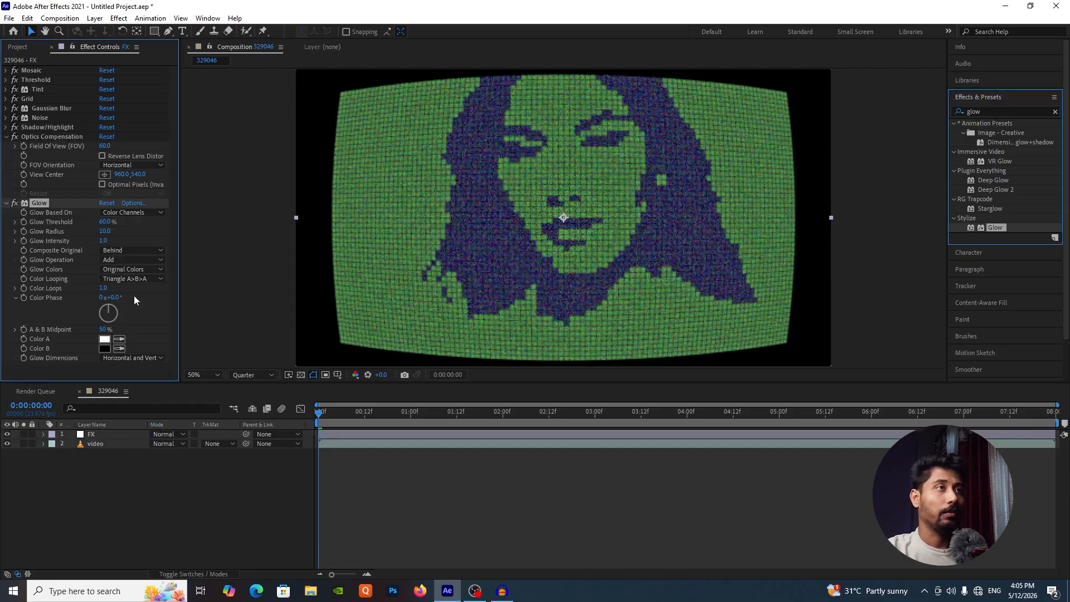
pyautogui.click(106, 232)
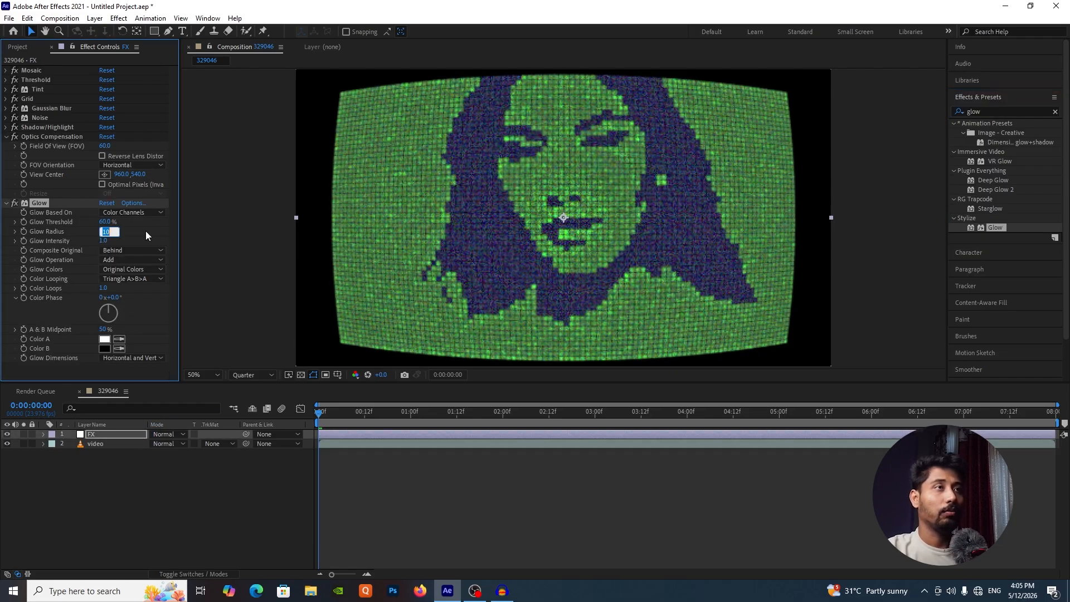
pyautogui.write('3')
pyautogui.press('Return')
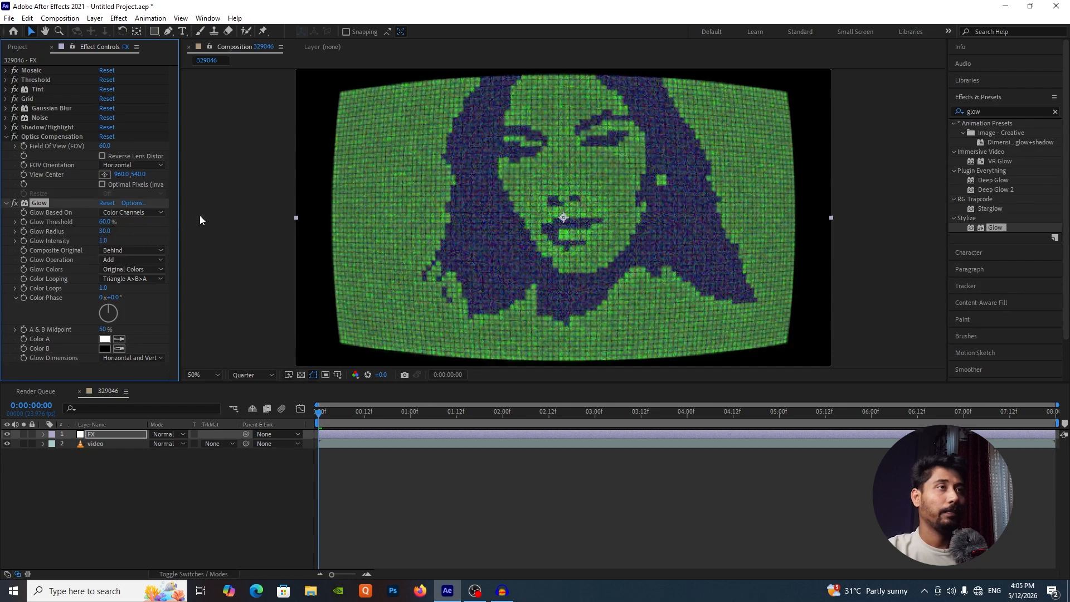
pyautogui.click(104, 240)
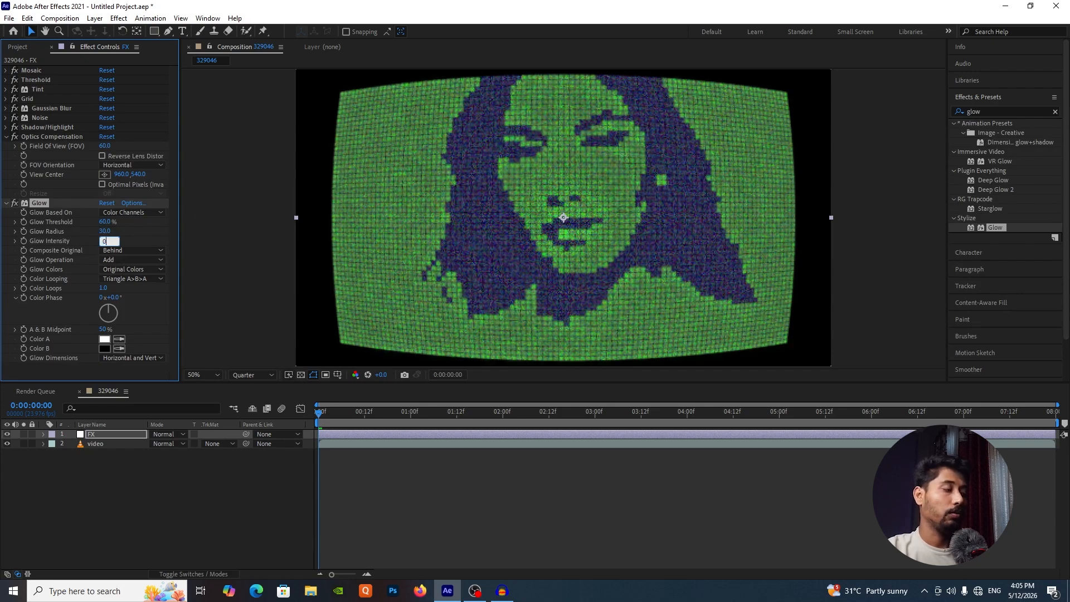
pyautogui.press('Return')
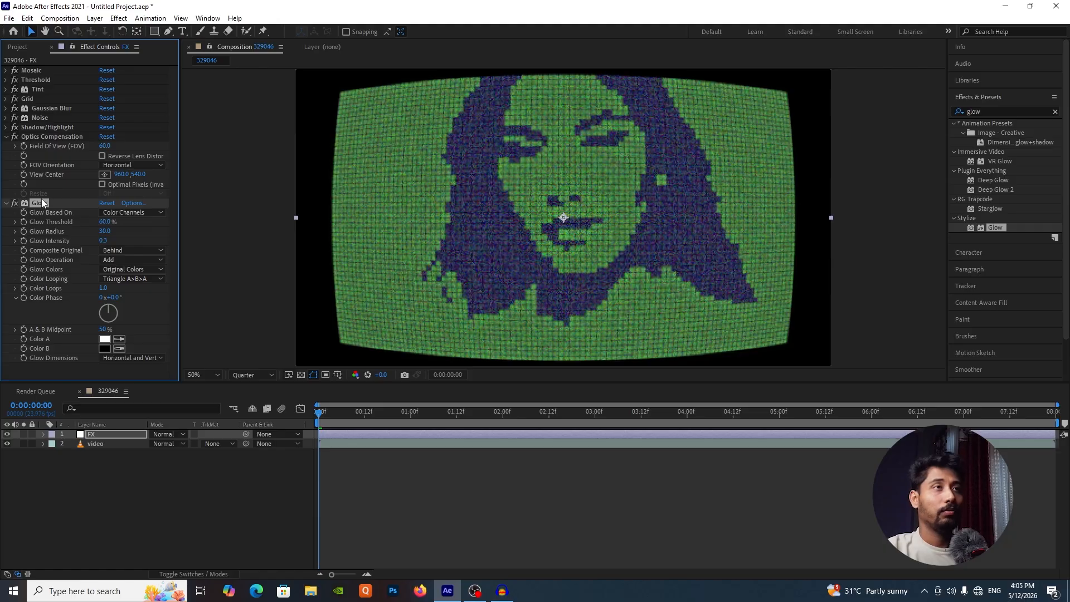
pyautogui.click(10, 125)
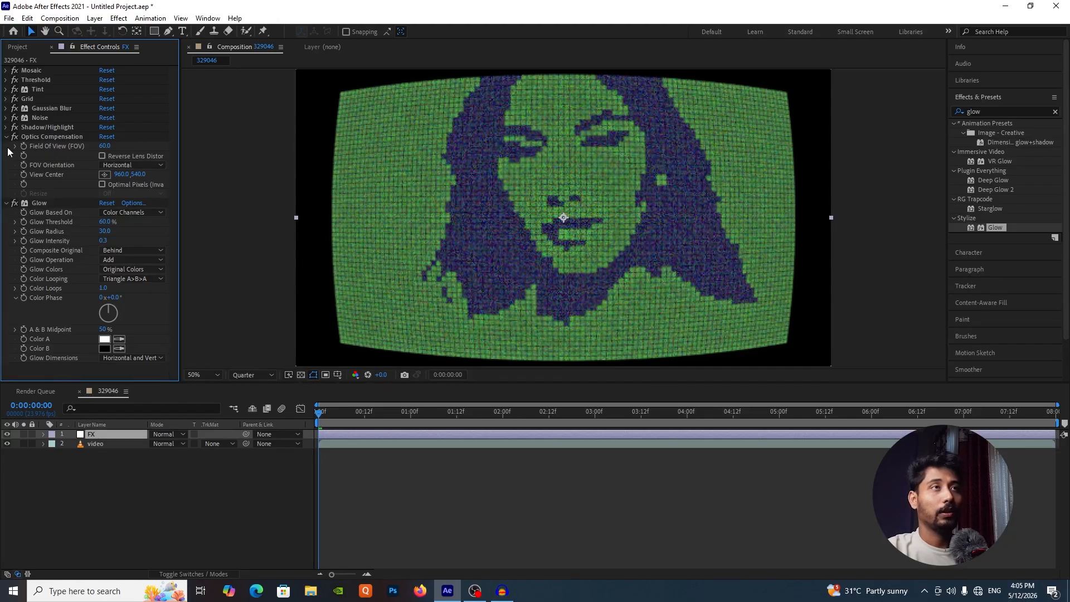
pyautogui.click(6, 137)
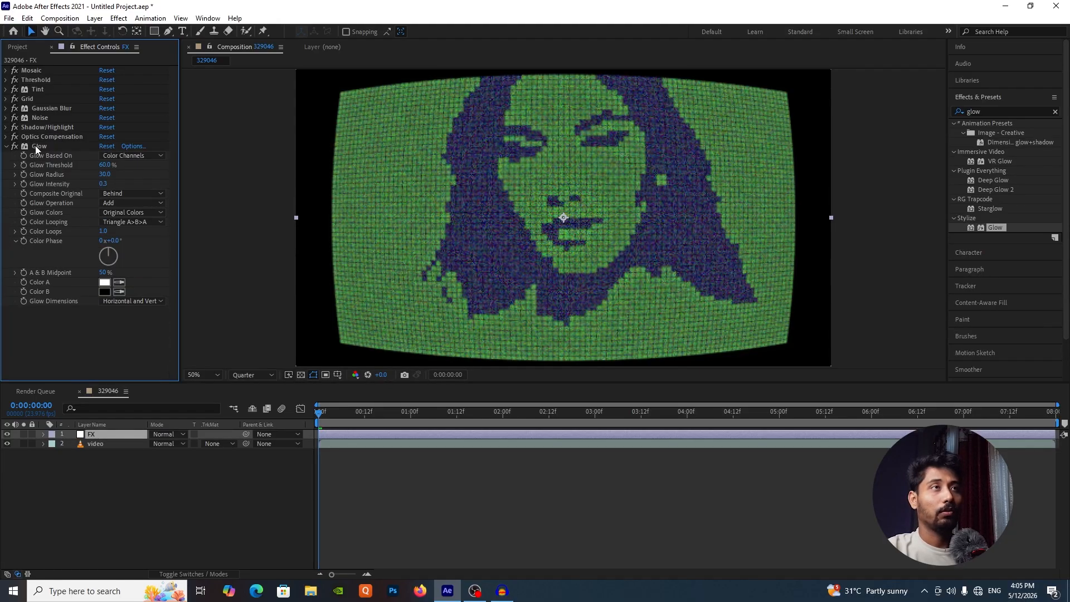
# Step: Duplicate the Glow effect, set the copy's Glow Radius to 90, and collapse the settings of both glows
pyautogui.click(35, 145)
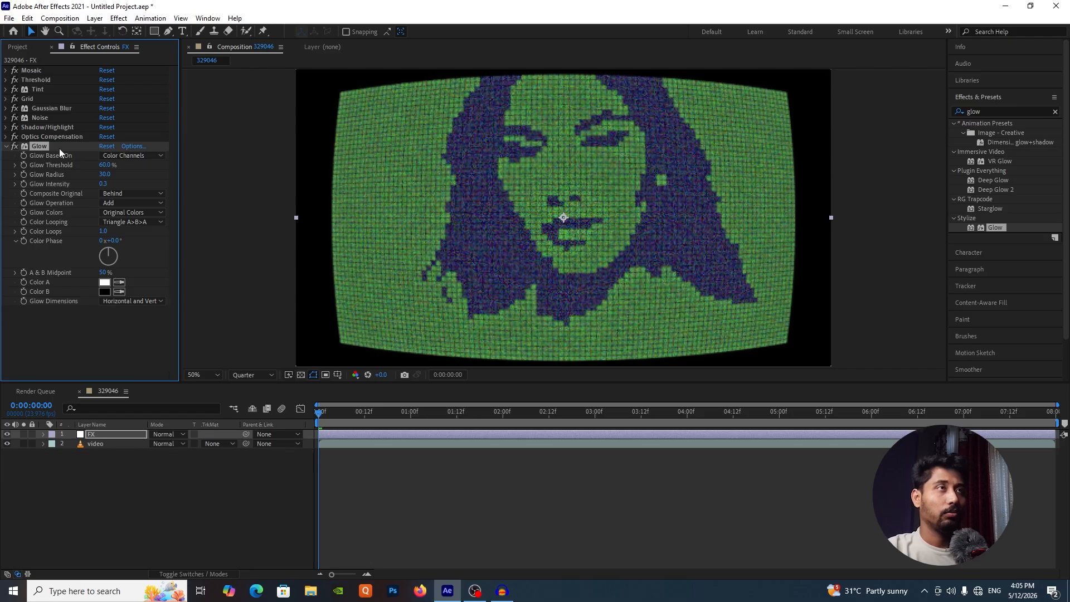
pyautogui.hotkey('ctrl', 'd')
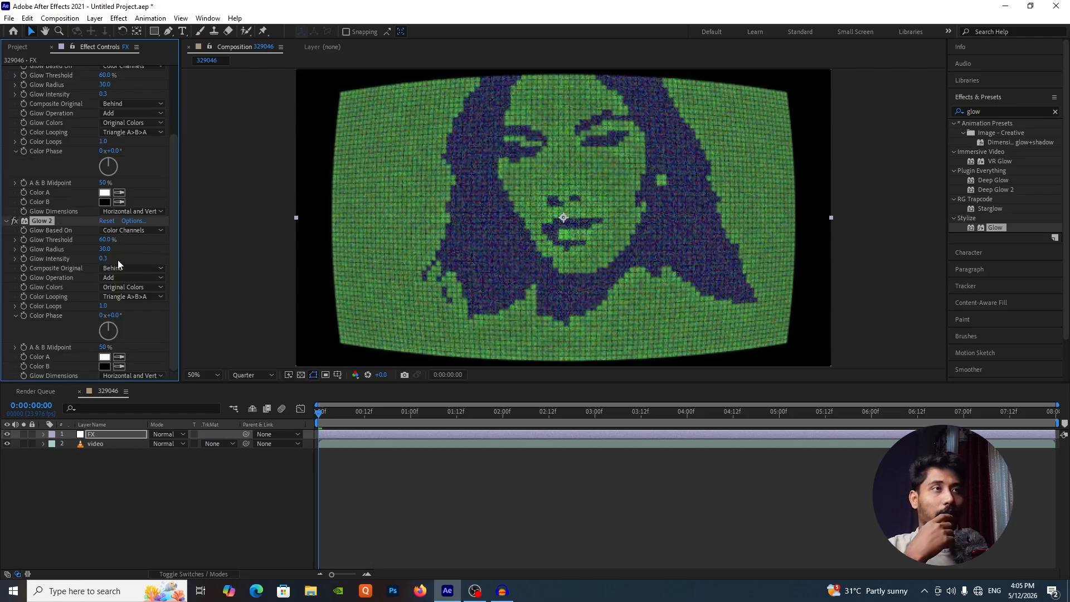
pyautogui.click(105, 250)
pyautogui.write('90')
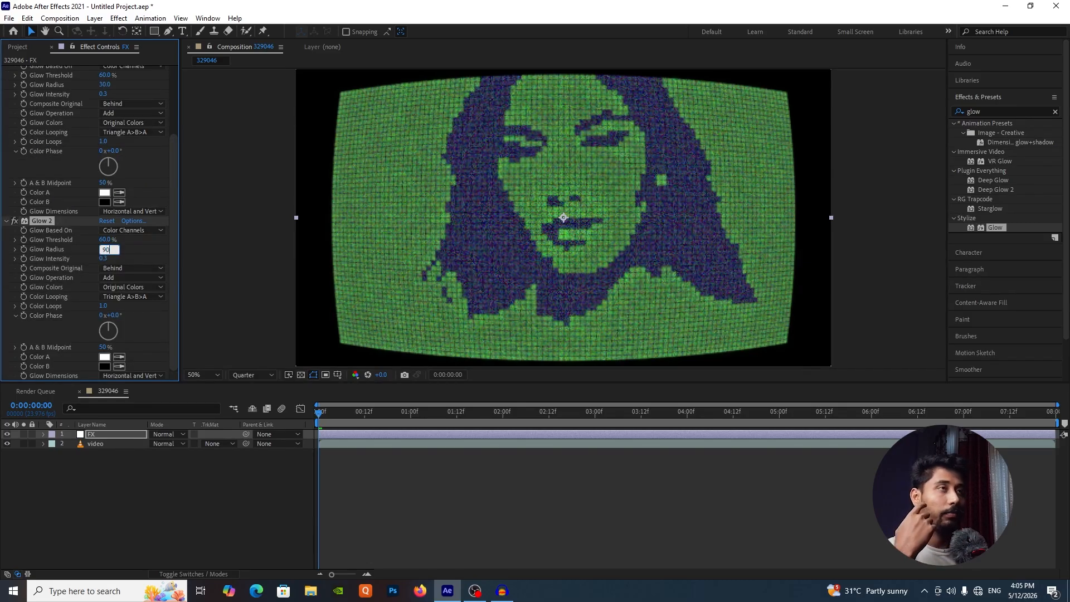
pyautogui.press('Return')
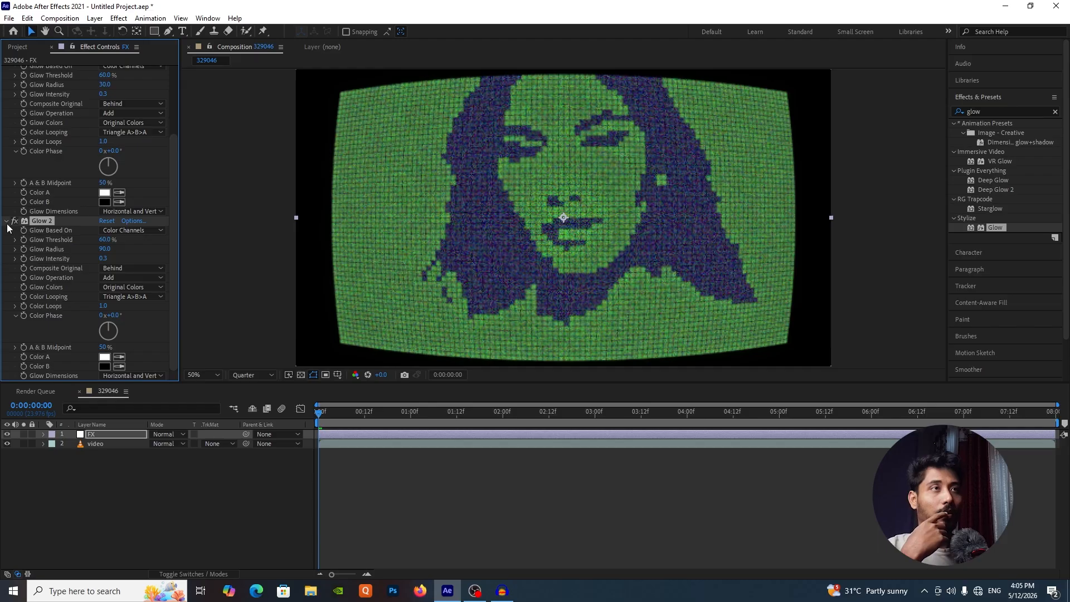
pyautogui.click(6, 221)
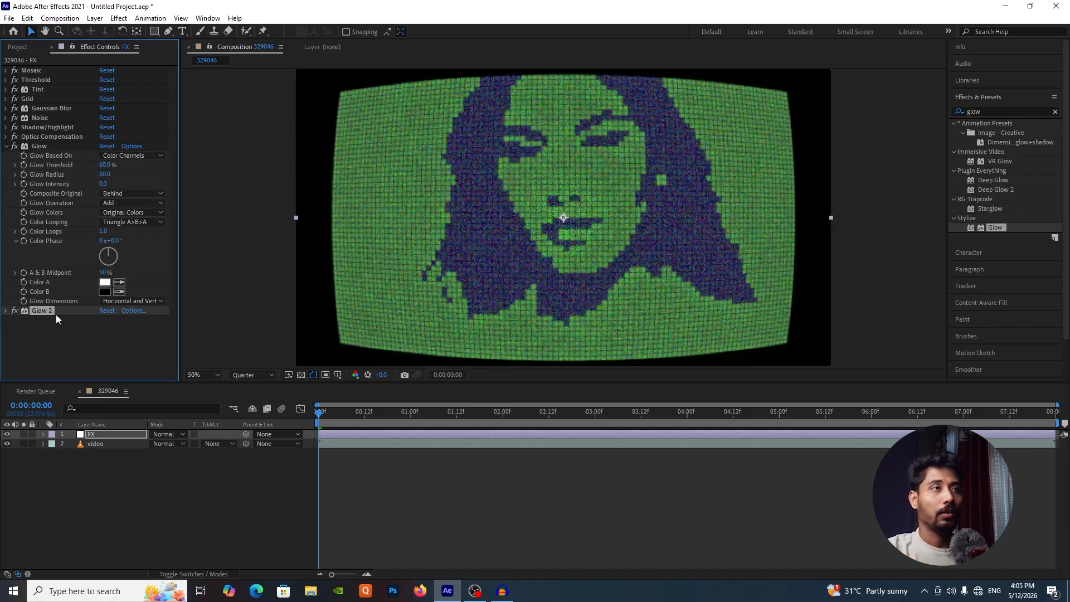
pyautogui.click(6, 147)
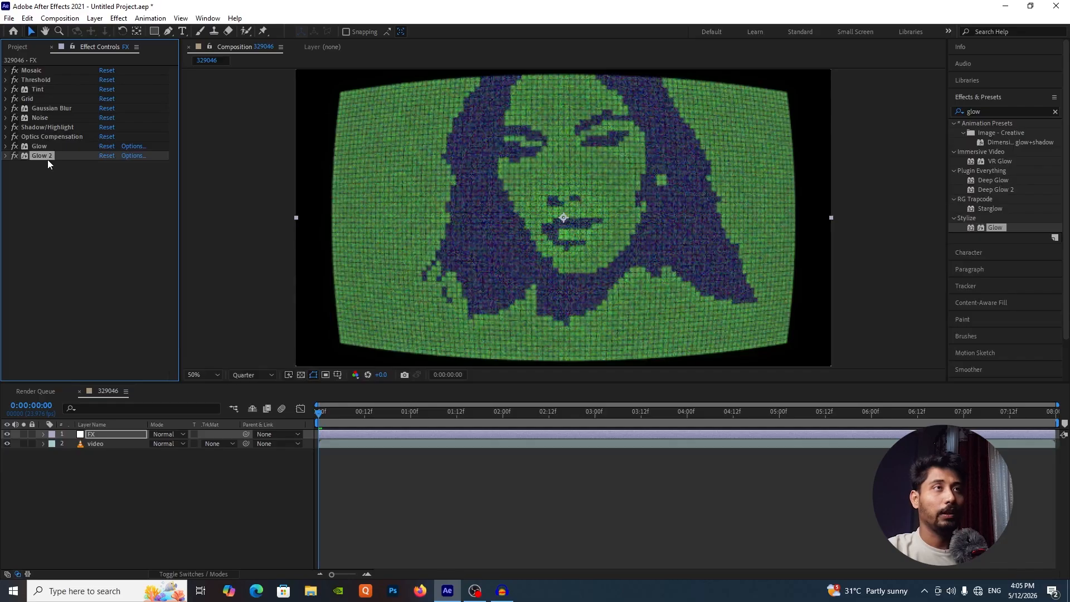
# Step: Duplicate the Glow 2 effect, set the new copy's Glow Radius to 270, and deselect the layer
pyautogui.hotkey('ctrl', 'd')
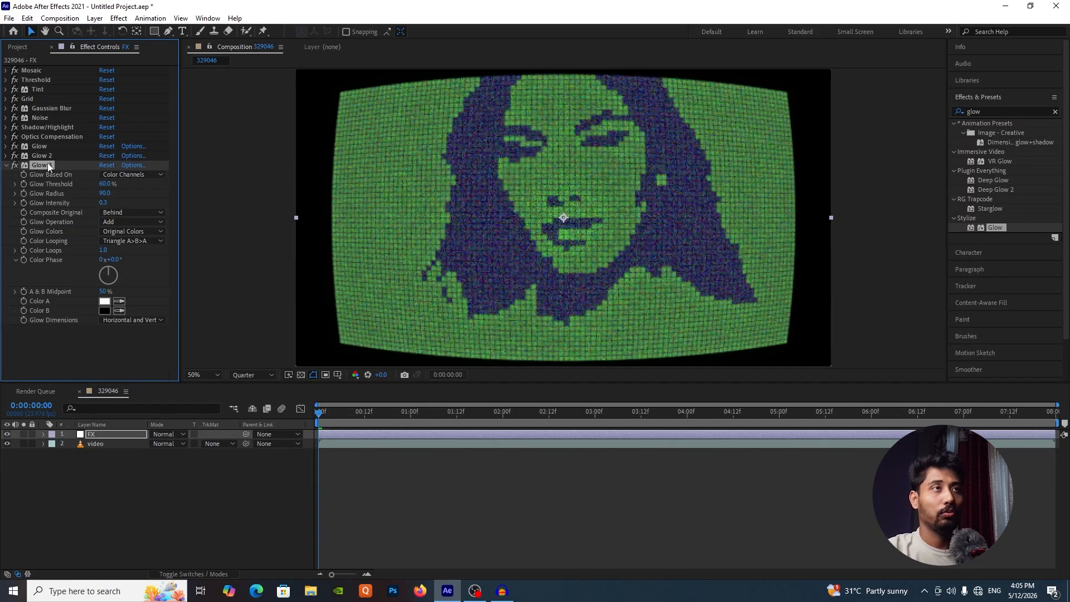
pyautogui.click(106, 193)
pyautogui.write('270')
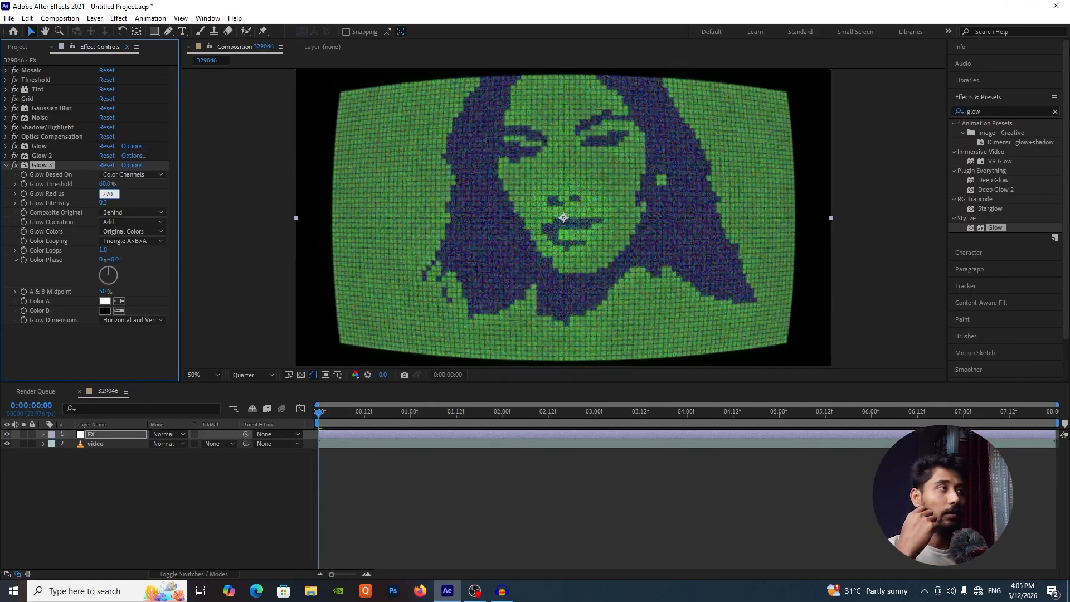
pyautogui.press('Return')
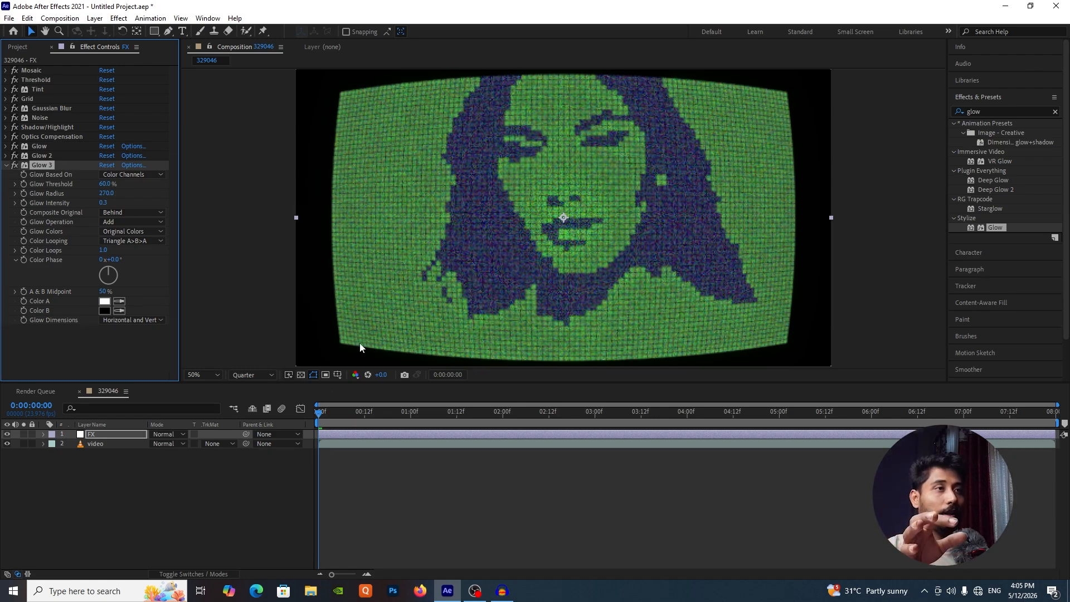
pyautogui.click(165, 533)
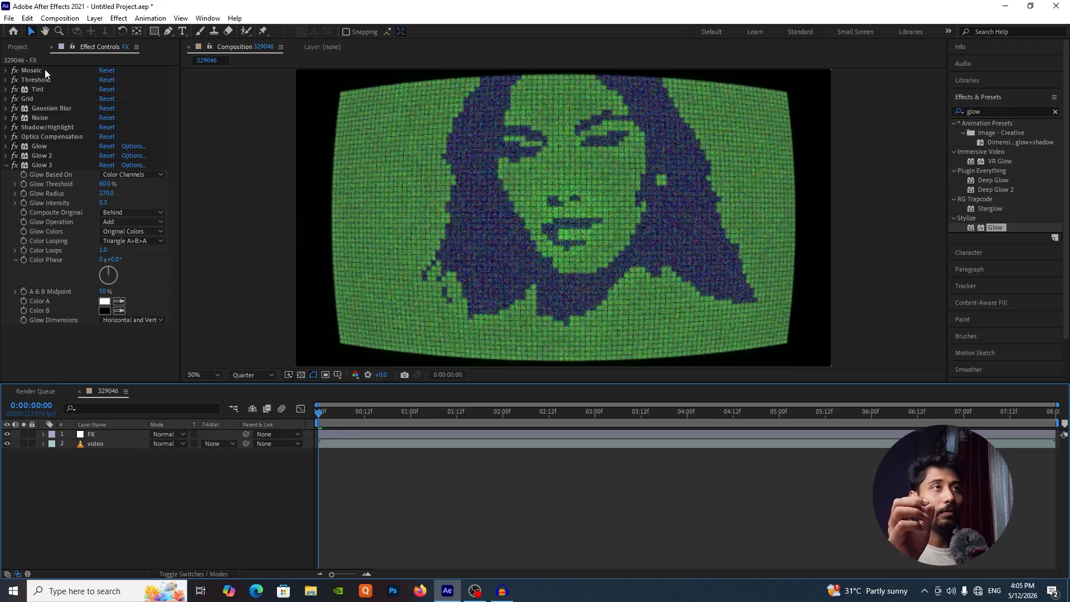
# Step: Collapse the Glow 3 settings and apply the Posterize Time effect to the FX layer with a Frame Rate of 20
pyautogui.click(7, 165)
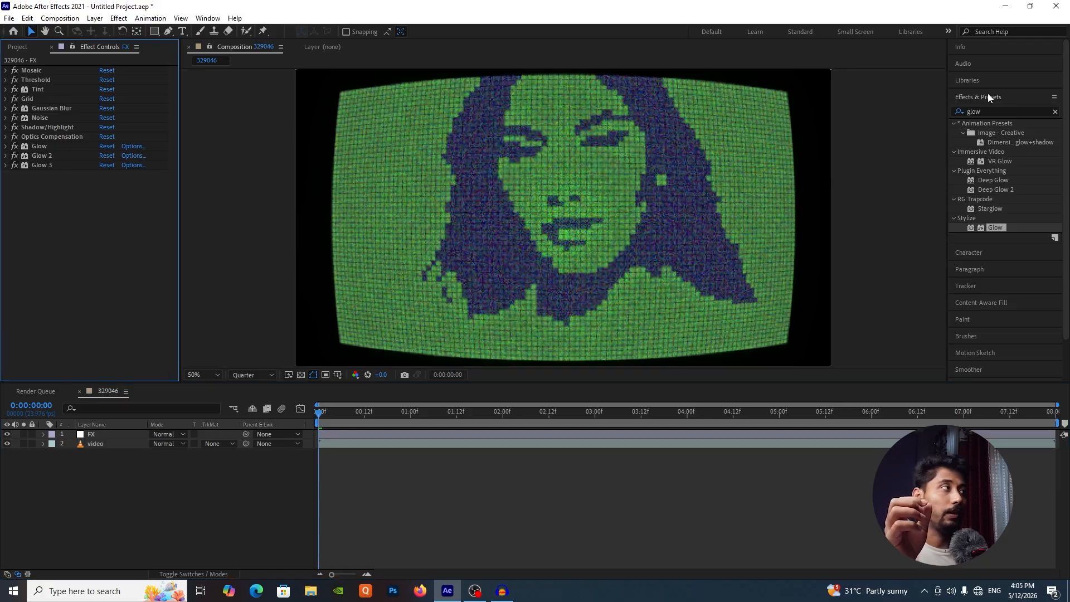
pyautogui.click(963, 113)
pyautogui.write('post')
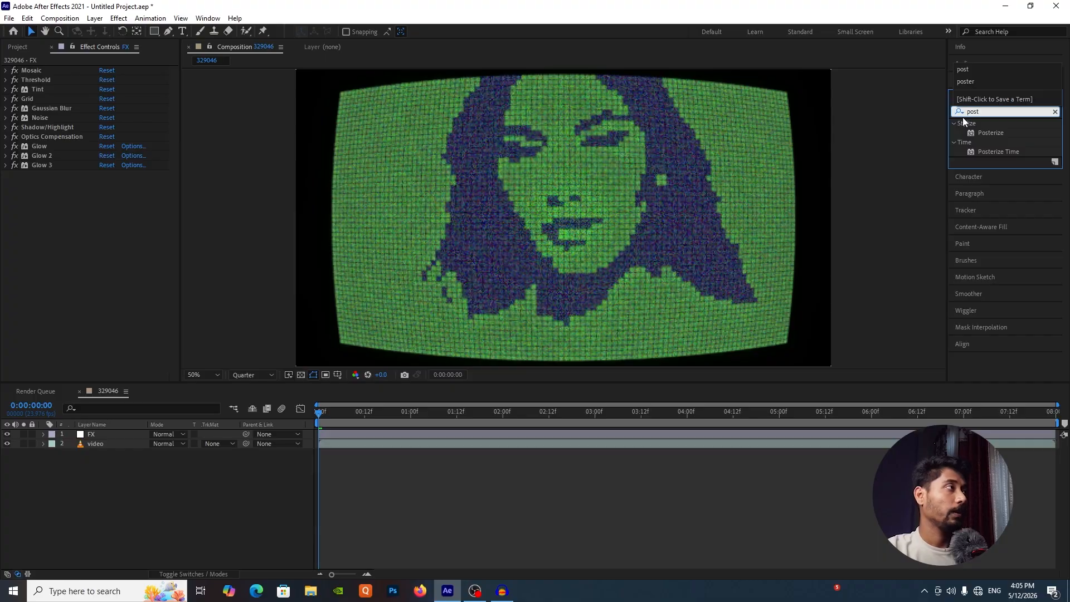
pyautogui.moveTo(998, 152); pyautogui.dragTo(125, 443)
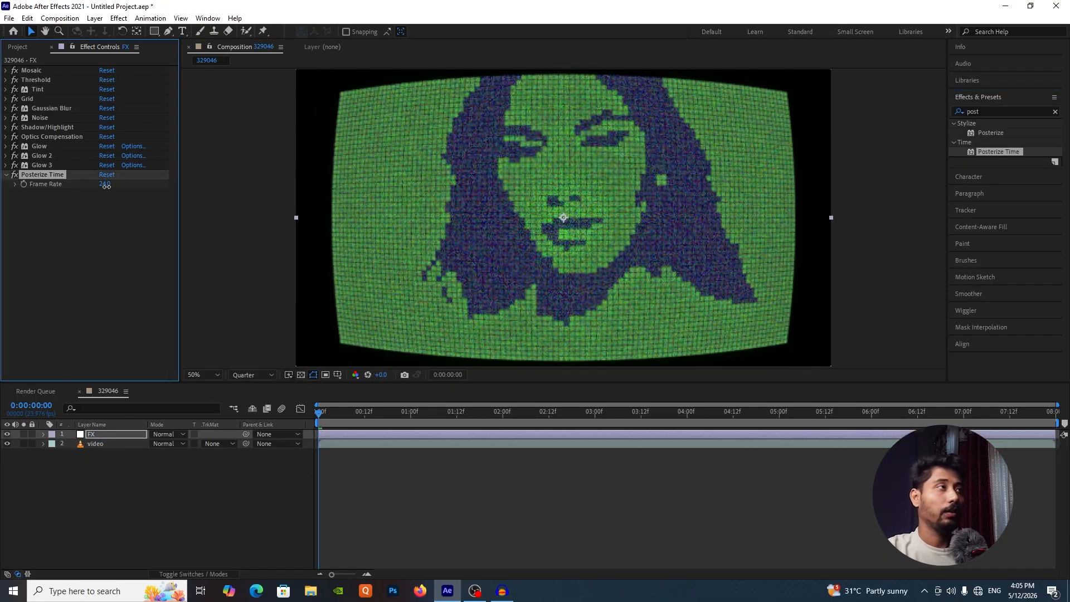
pyautogui.click(105, 184)
pyautogui.press('Return')
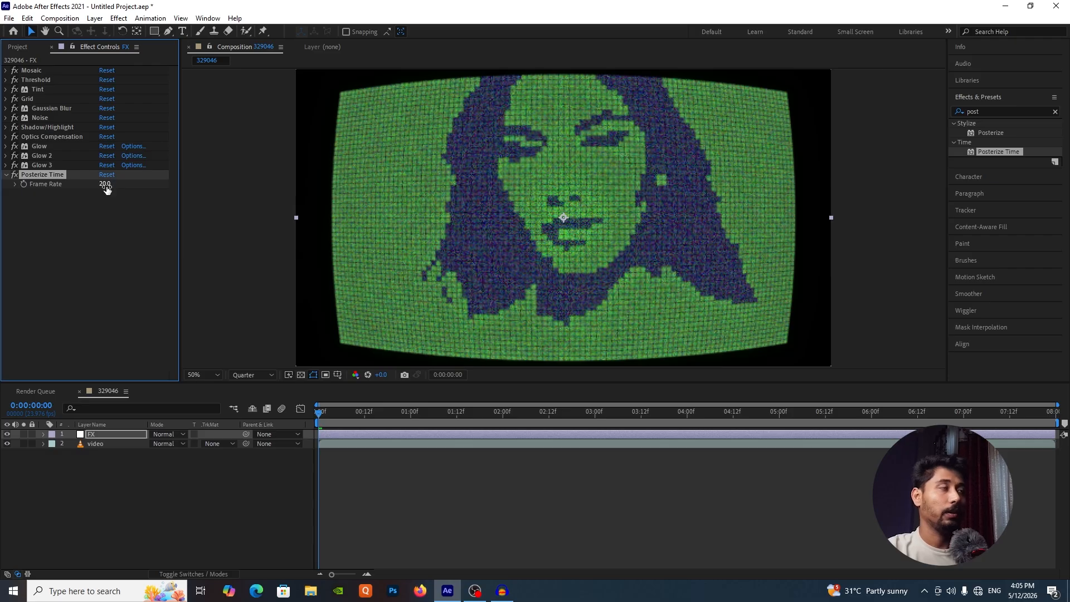
# Step: Check the composition at Full preview resolution, and play it back at Quarter resolution
pyautogui.click(250, 372)
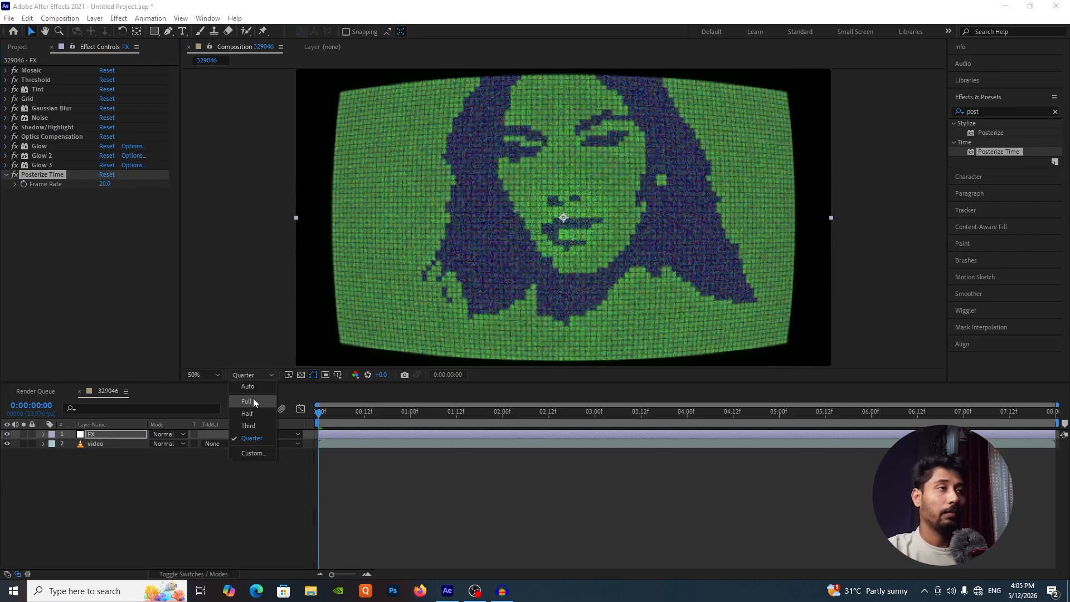
pyautogui.click(253, 397)
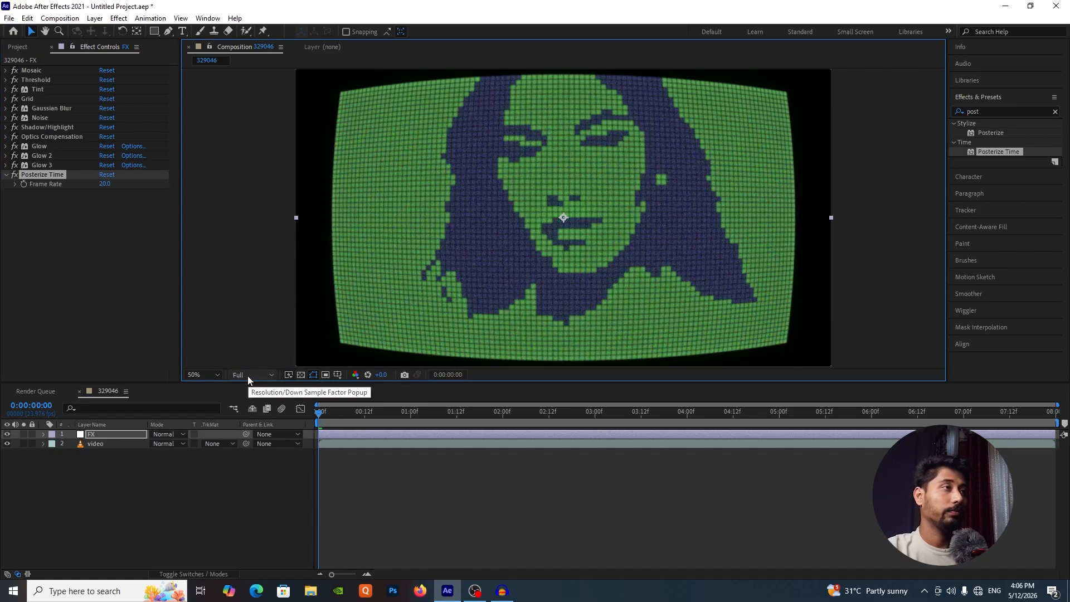
pyautogui.click(248, 375)
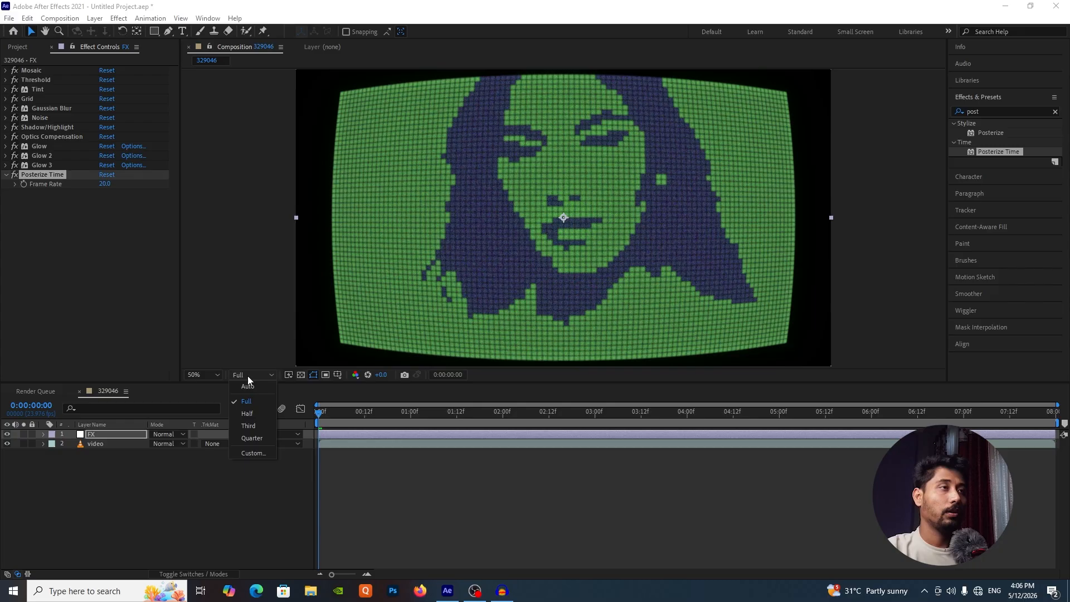
pyautogui.click(255, 442)
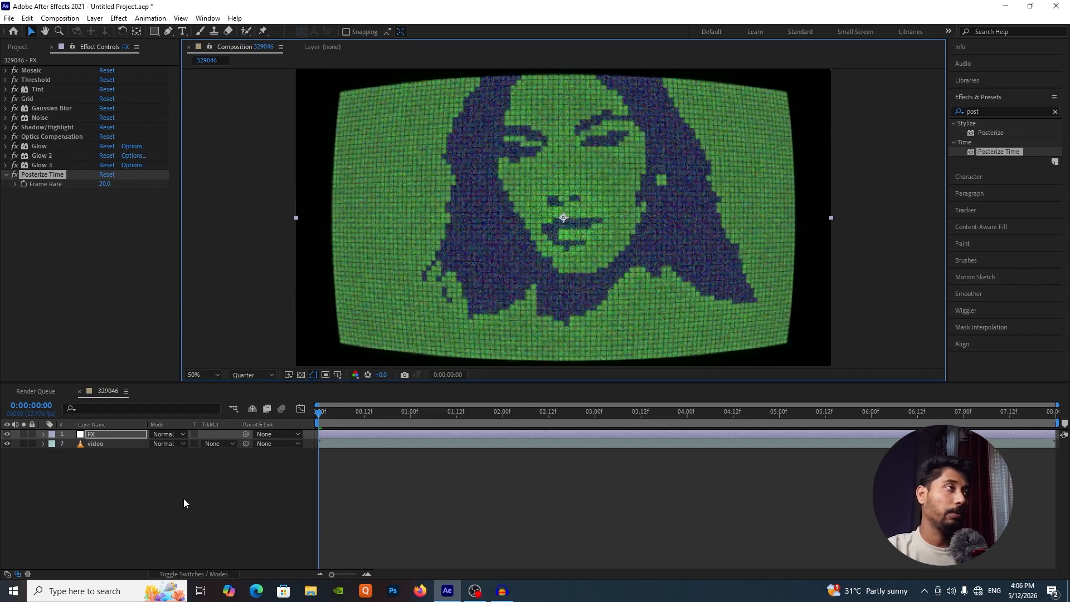
pyautogui.press('space')
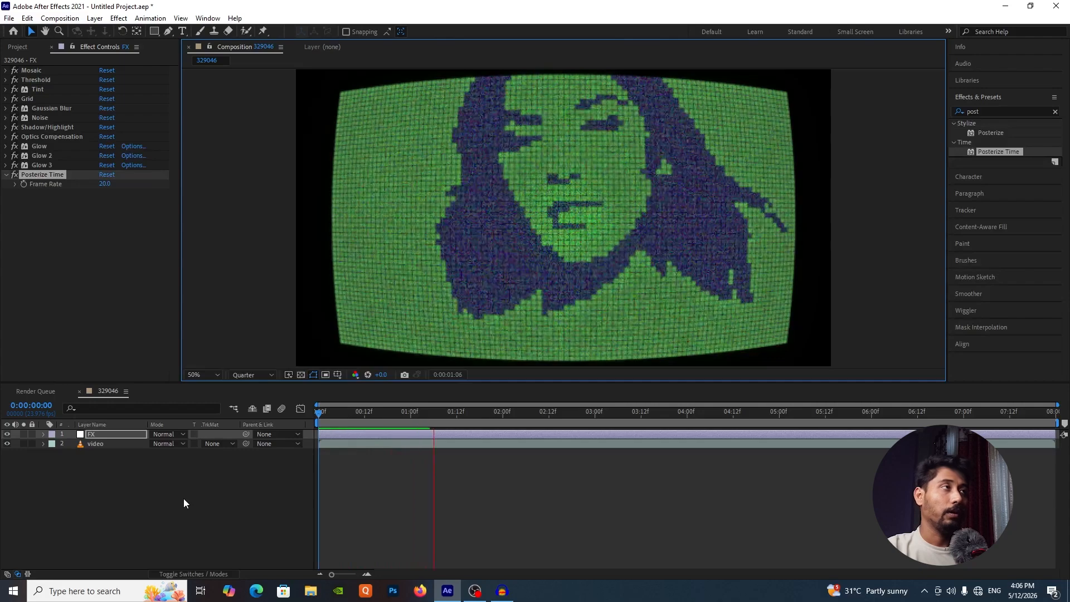
pyautogui.press('space')
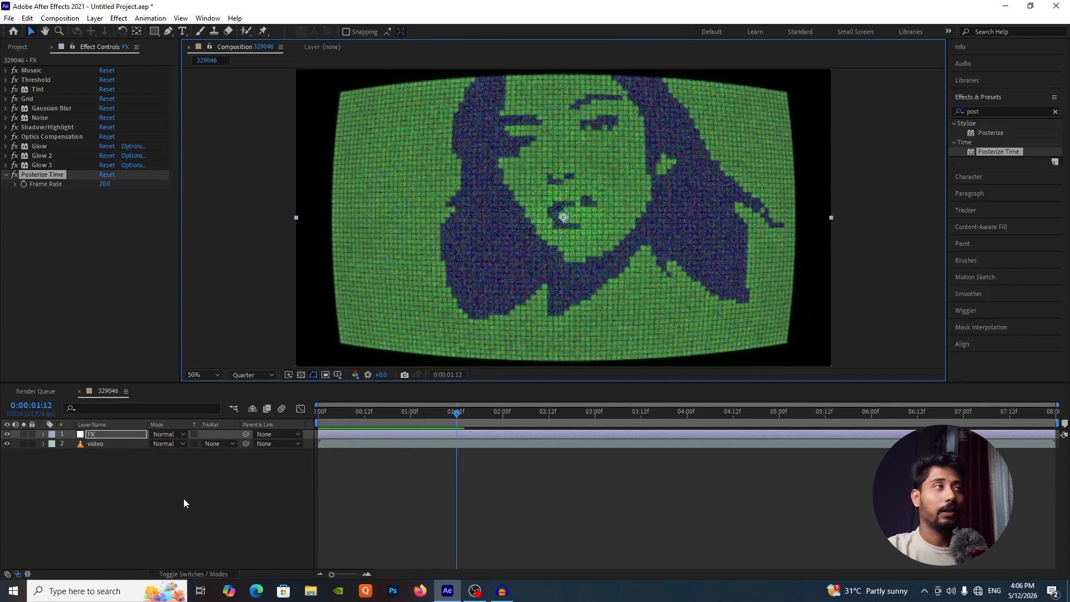
pyautogui.click(22, 46)
pyautogui.click(111, 443)
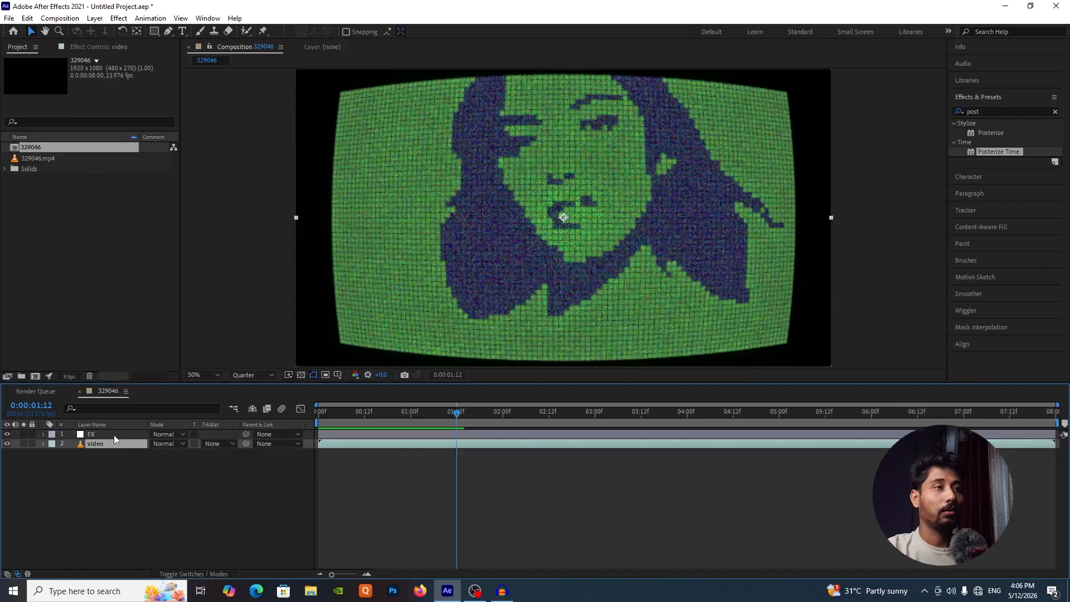
pyautogui.doubleClick(49, 234)
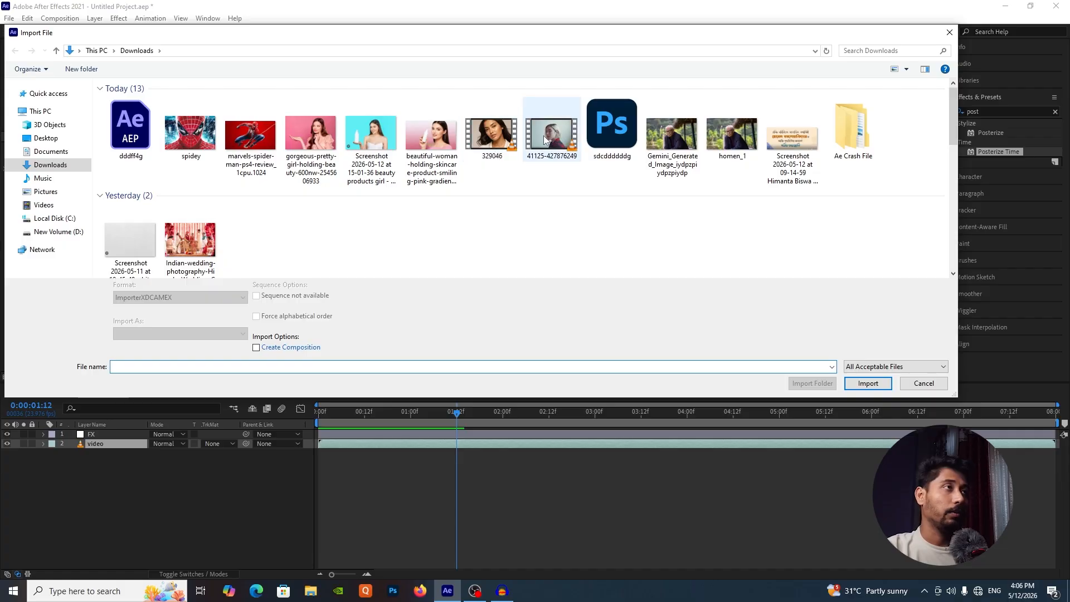
pyautogui.click(551, 134)
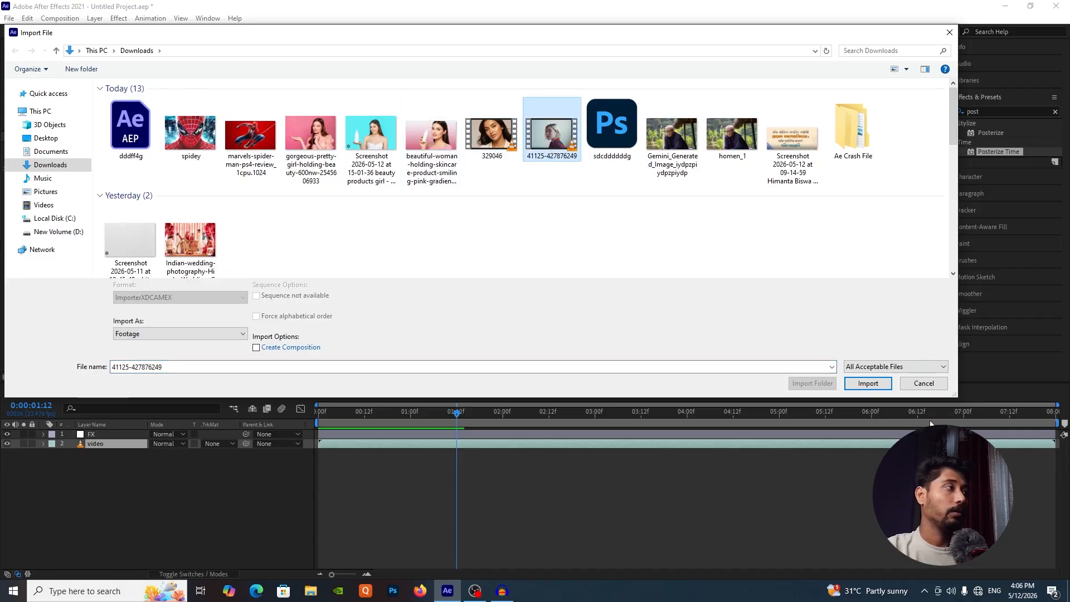
pyautogui.click(868, 384)
pyautogui.moveTo(39, 170); pyautogui.dragTo(92, 445)
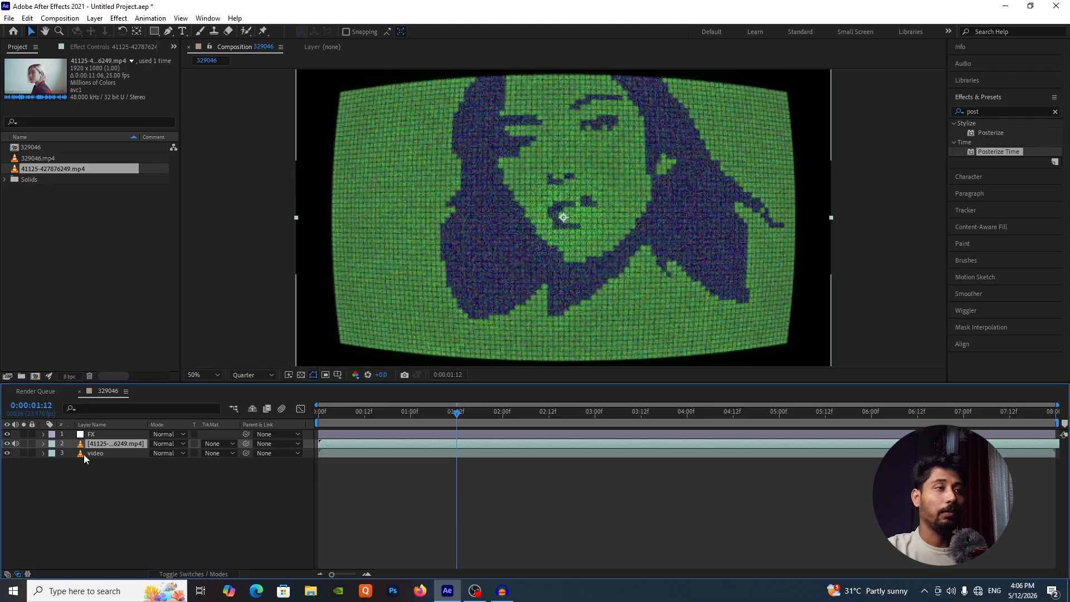
pyautogui.click(86, 453)
pyautogui.press('Delete')
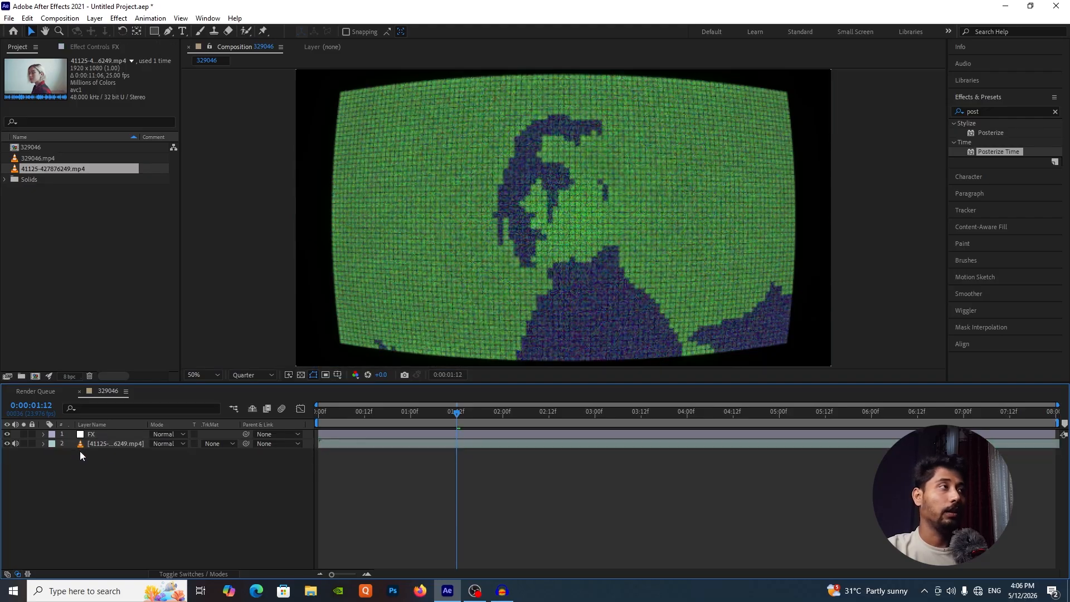
pyautogui.press('space')
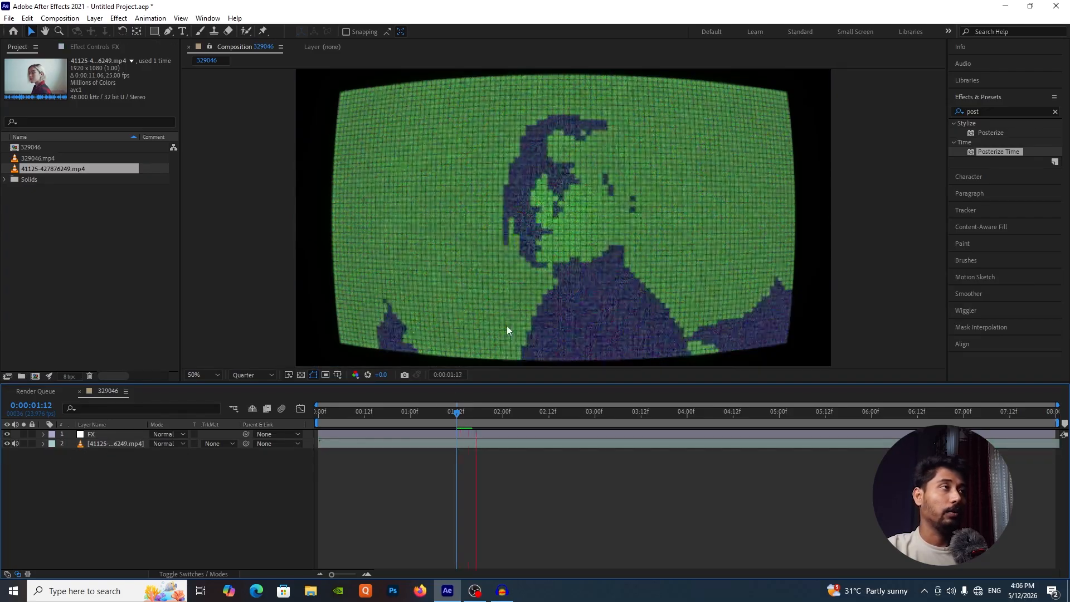
# Step: Import the marvels-spider-man-ps4-review_1cpu.1024 image, place it directly below the FX layer, and scale it to 192%
pyautogui.doubleClick(85, 224)
pyautogui.click(257, 168)
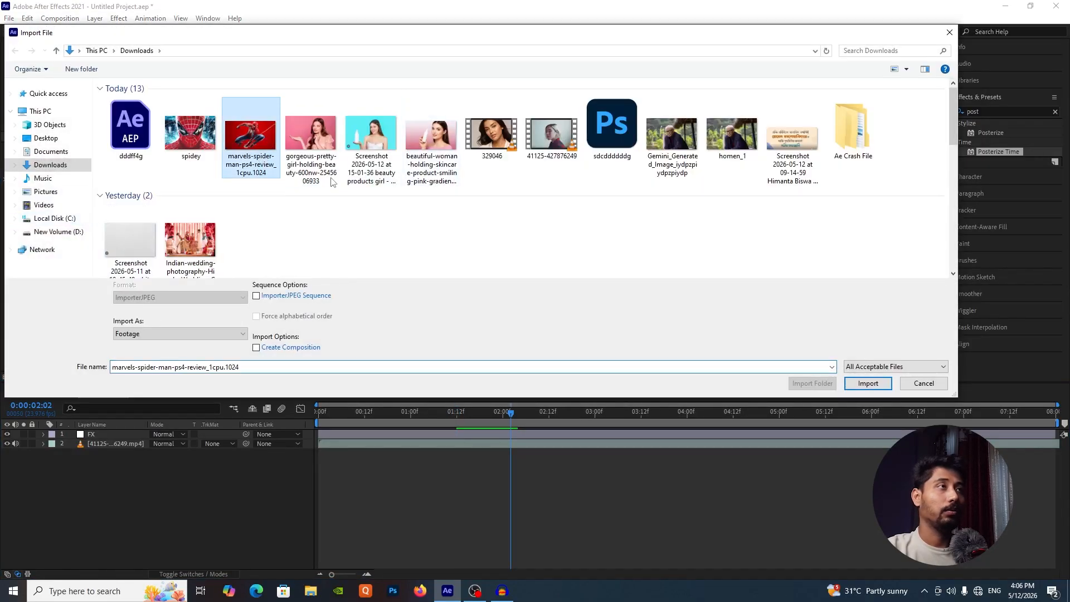
pyautogui.click(875, 384)
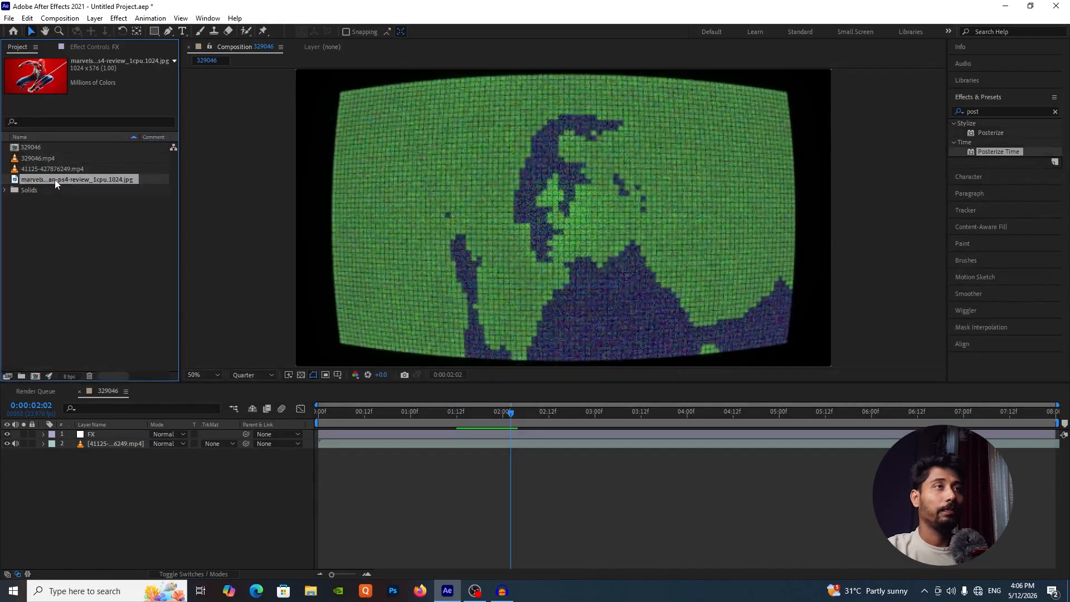
pyautogui.moveTo(55, 180); pyautogui.dragTo(96, 439)
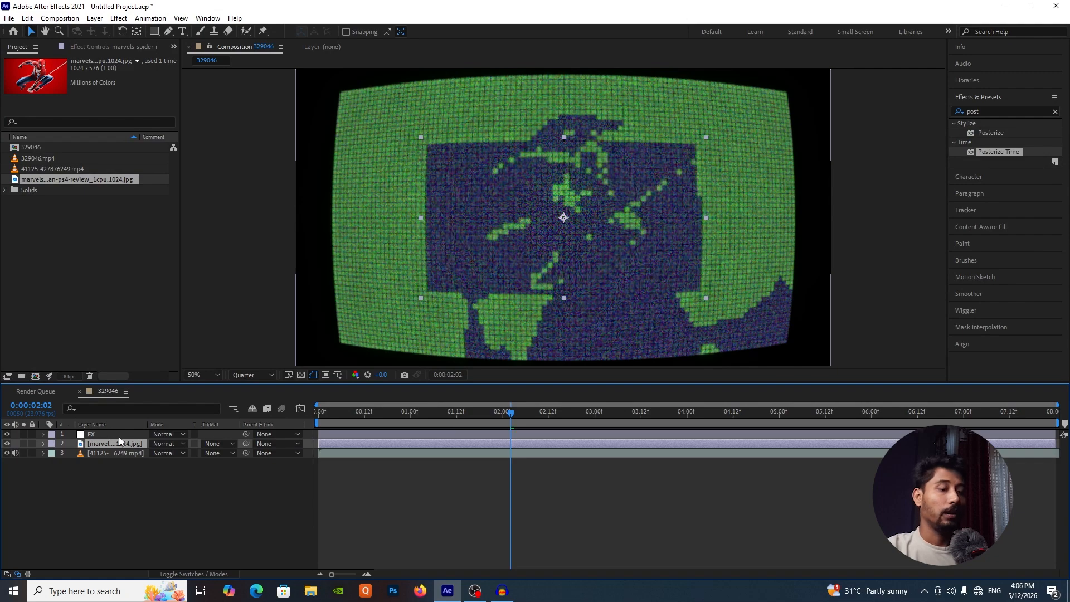
pyautogui.press('s')
pyautogui.moveTo(182, 453); pyautogui.dragTo(230, 463)
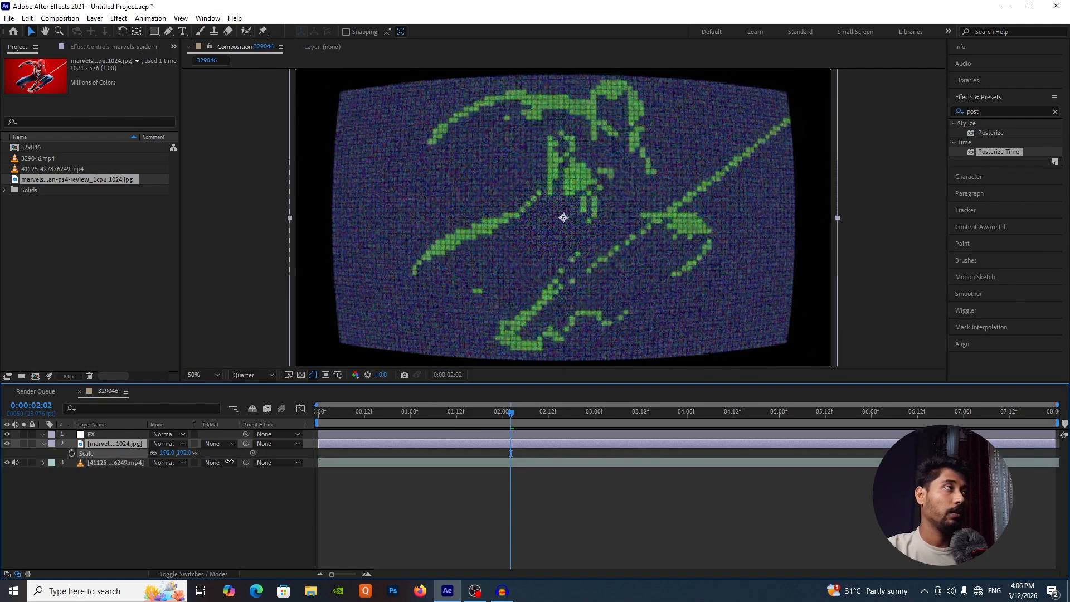